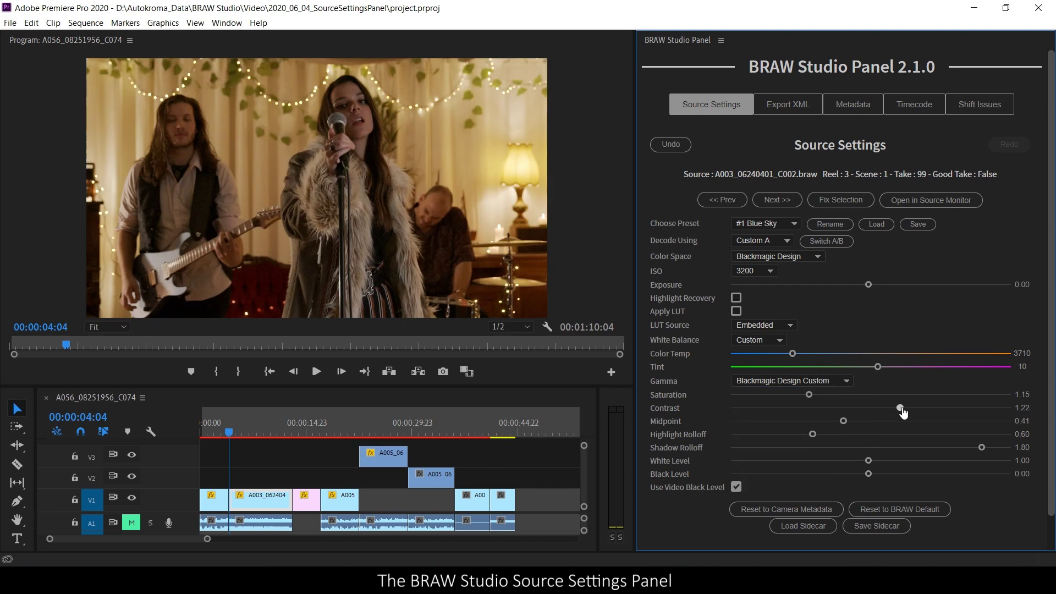
- Choose the #2 Tuto preset in Choose Preset and load it onto the BRAW clips
{"action": "left_click_drag", "start_coordinate": [982, 447], "coordinate": [933, 447]}
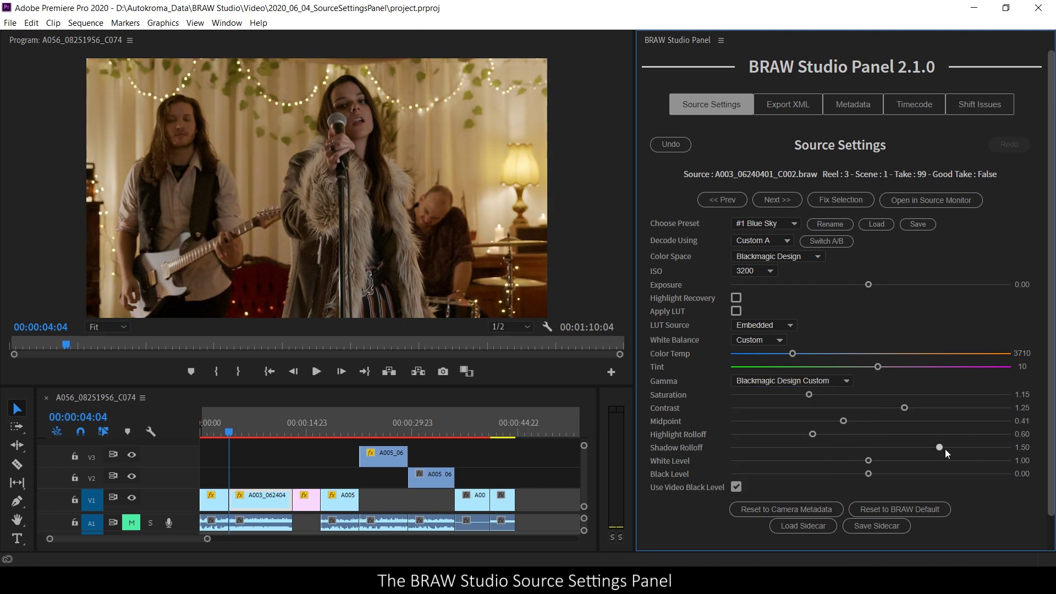
{"action": "left_click_drag", "start_coordinate": [868, 284], "coordinate": [883, 284]}
{"action": "left_click_drag", "start_coordinate": [792, 353], "coordinate": [780, 353]}
{"action": "left_click", "coordinate": [765, 224]}
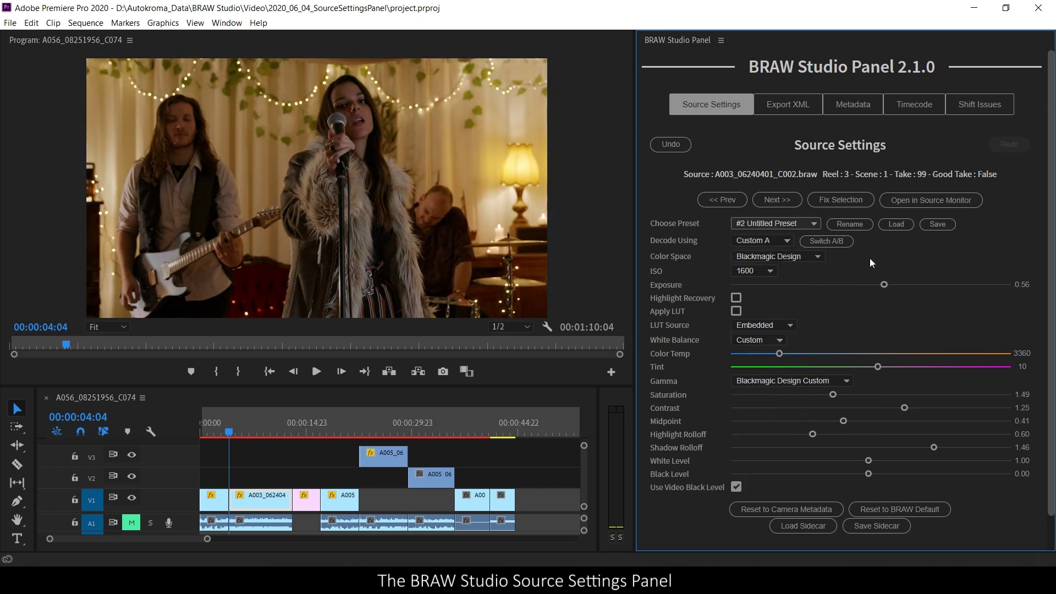
{"action": "left_click", "coordinate": [764, 237]}
{"action": "left_click", "coordinate": [884, 224]}
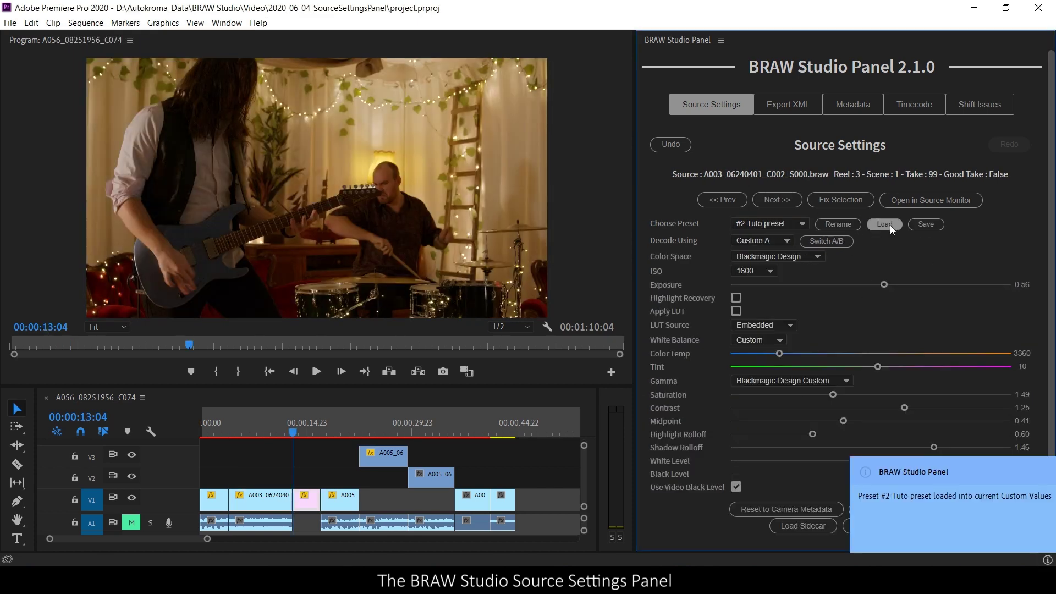
- Step through clips A005_06240324_C003, A005_06240334_C004 and A007_06250048_C010 to review their settings
{"action": "left_click", "coordinate": [810, 395]}
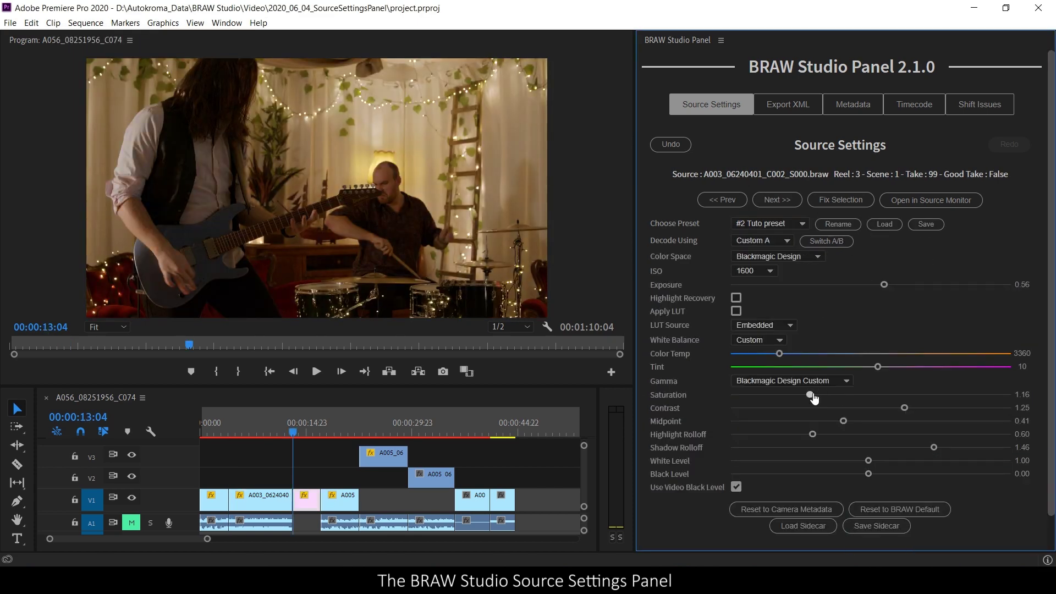
{"action": "left_click", "coordinate": [777, 199]}
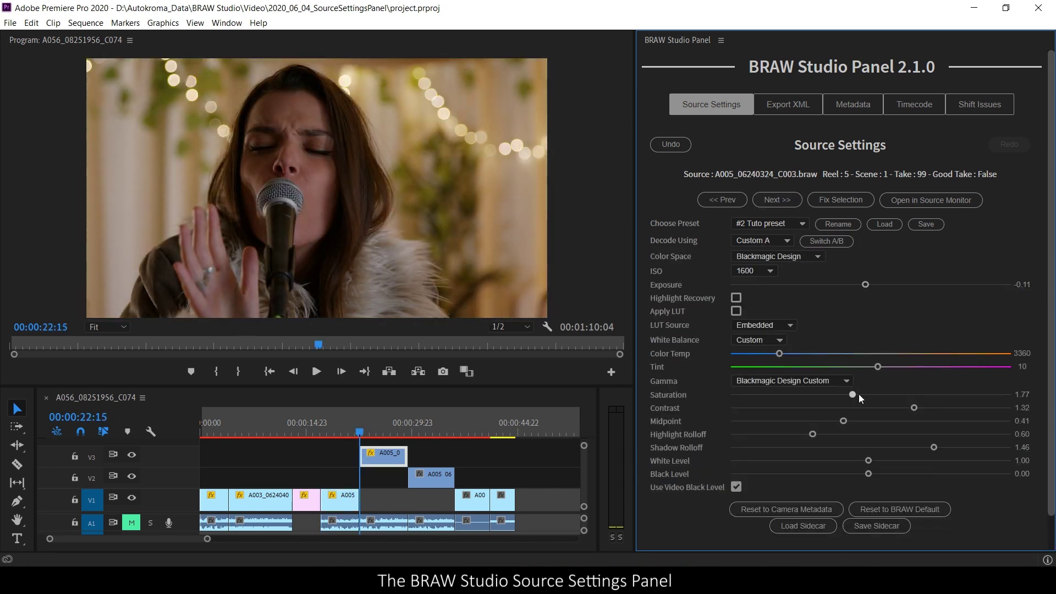
{"action": "left_click", "coordinate": [792, 200]}
{"action": "left_click", "coordinate": [797, 201]}
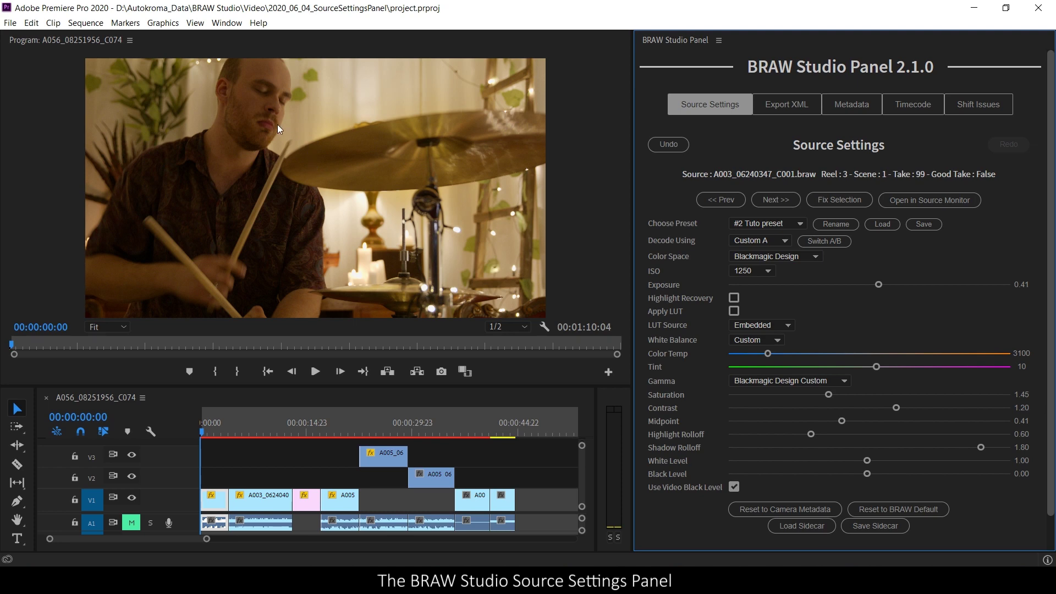
- Open the BRAW Studio Panel from Window > Extensions and focus it on the drummer clip
{"action": "left_click", "coordinate": [226, 23]}
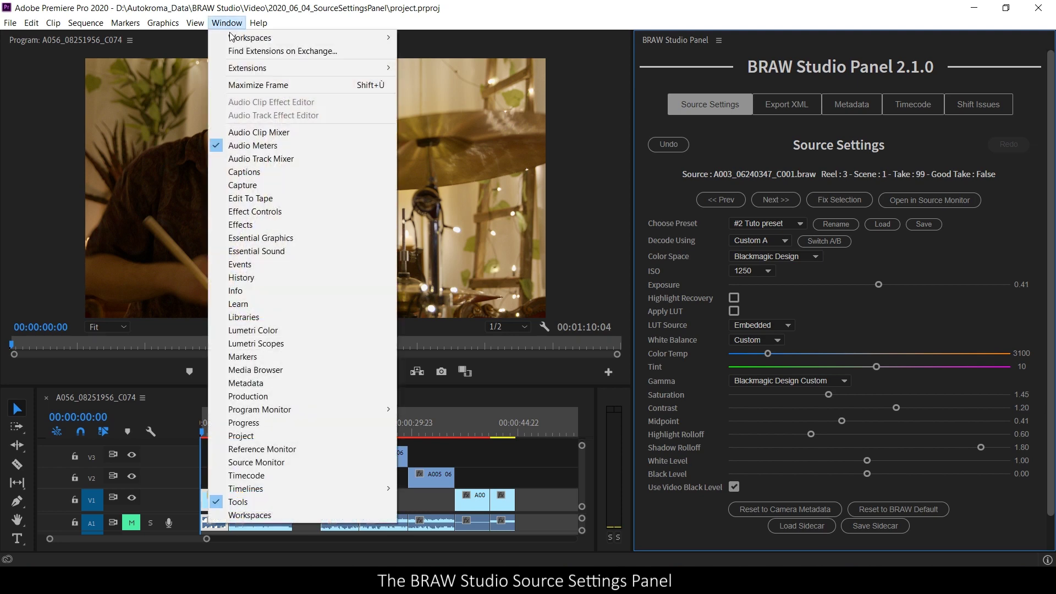
{"action": "mouse_move", "coordinate": [289, 71]}
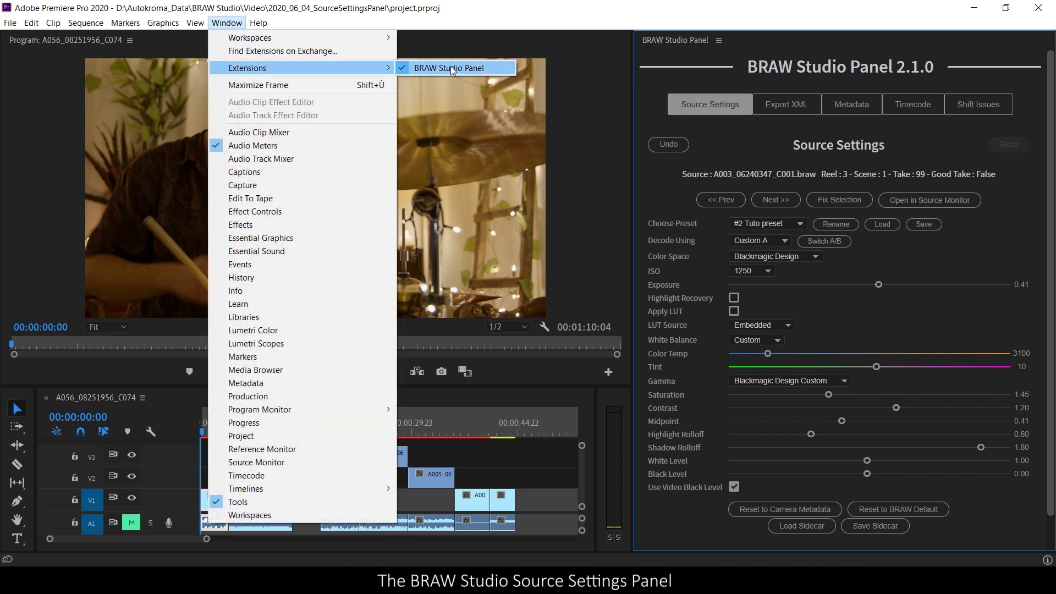
{"action": "left_click", "coordinate": [450, 68]}
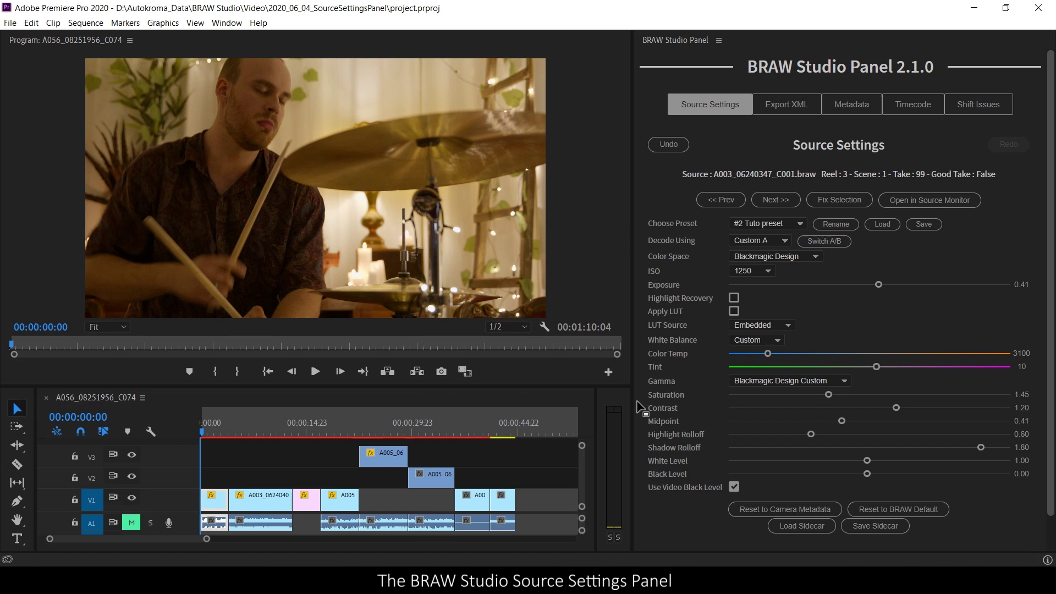
{"action": "left_click", "coordinate": [688, 41]}
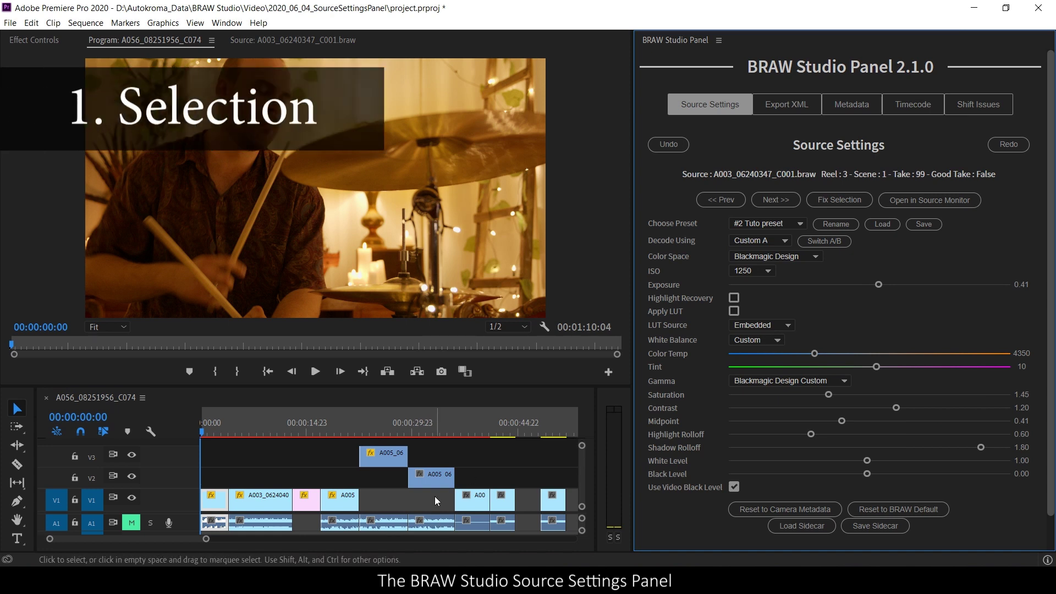
{"action": "left_click", "coordinate": [439, 482]}
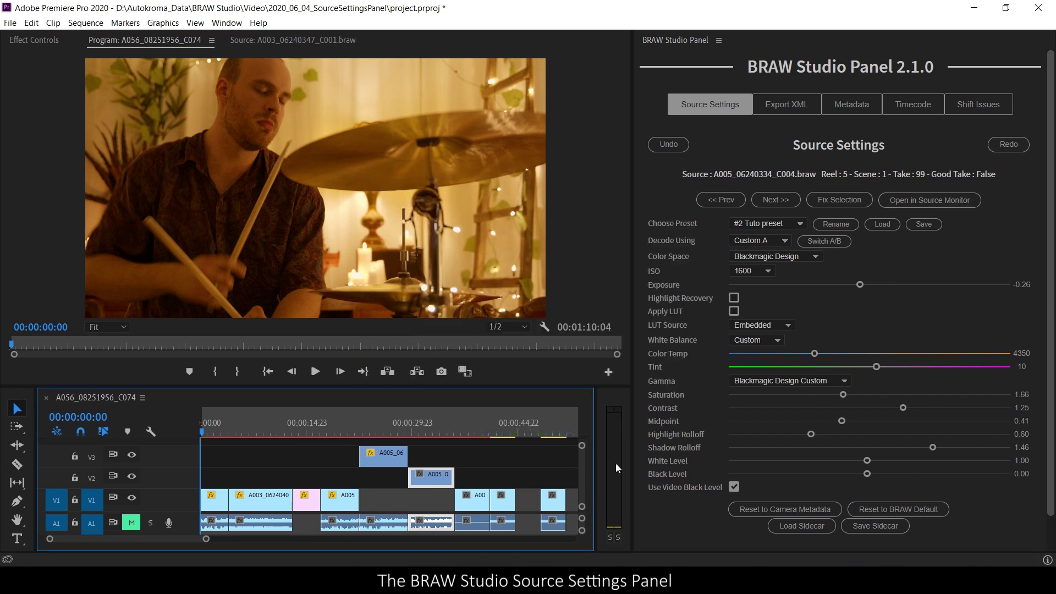
{"action": "left_click", "coordinate": [466, 506]}
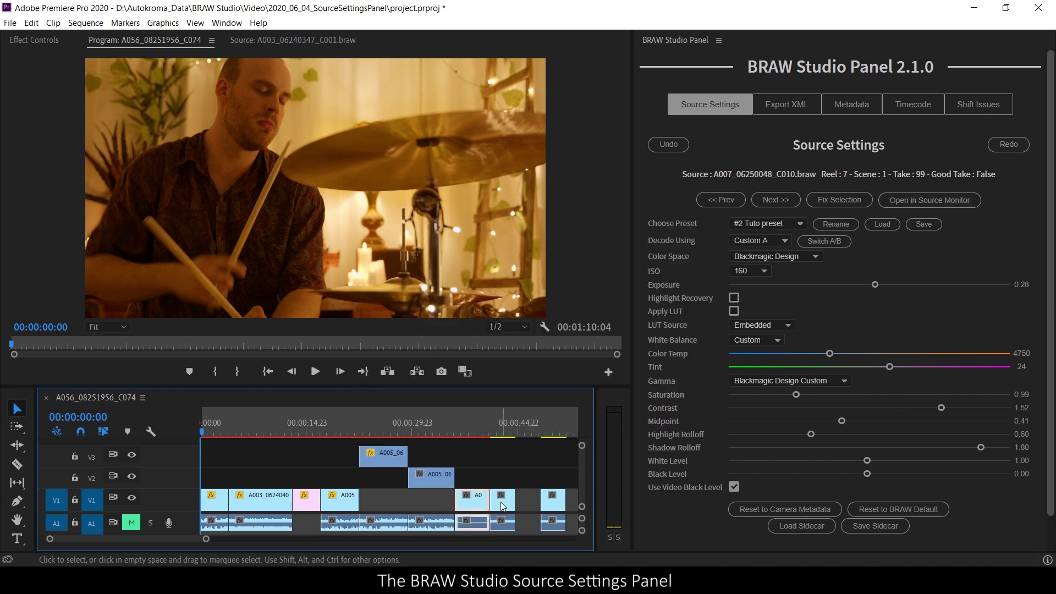
{"action": "left_click", "coordinate": [439, 479]}
{"action": "left_click", "coordinate": [400, 458]}
{"action": "left_click", "coordinate": [338, 506]}
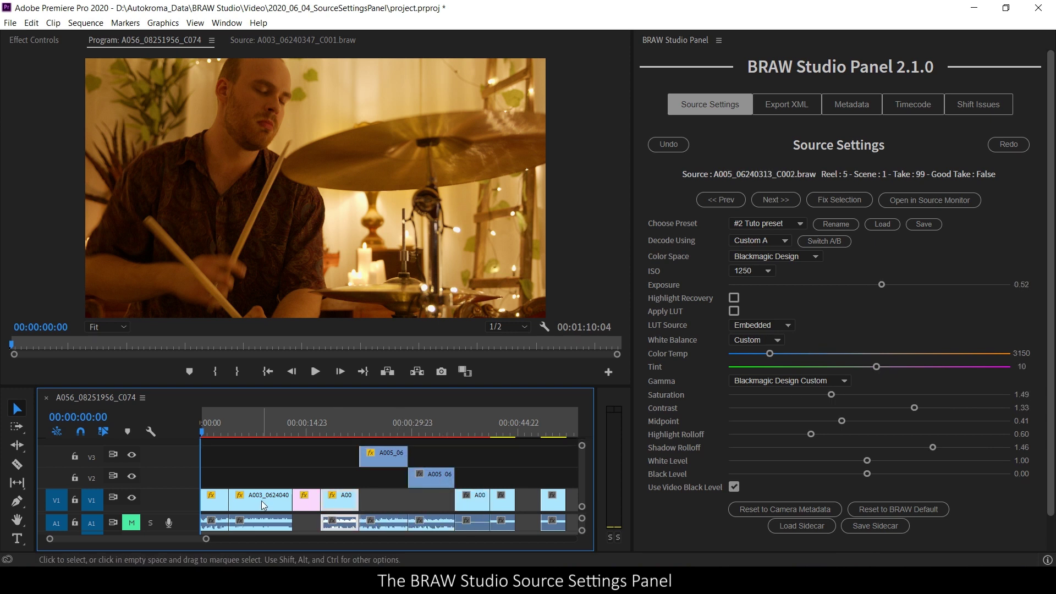
{"action": "left_click", "coordinate": [268, 504]}
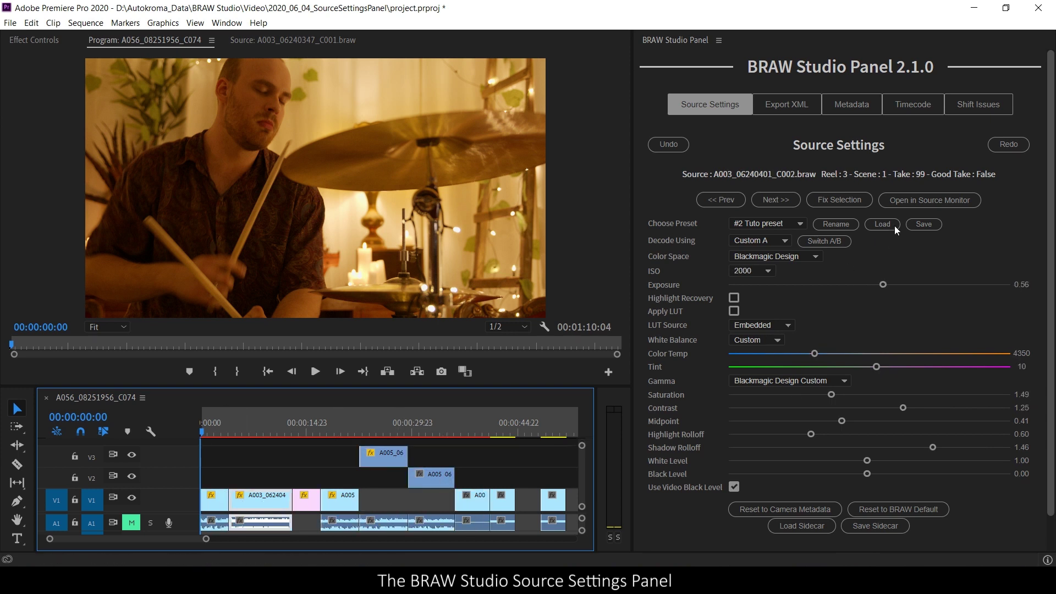
{"action": "left_click_drag", "start_coordinate": [687, 175], "coordinate": [993, 186]}
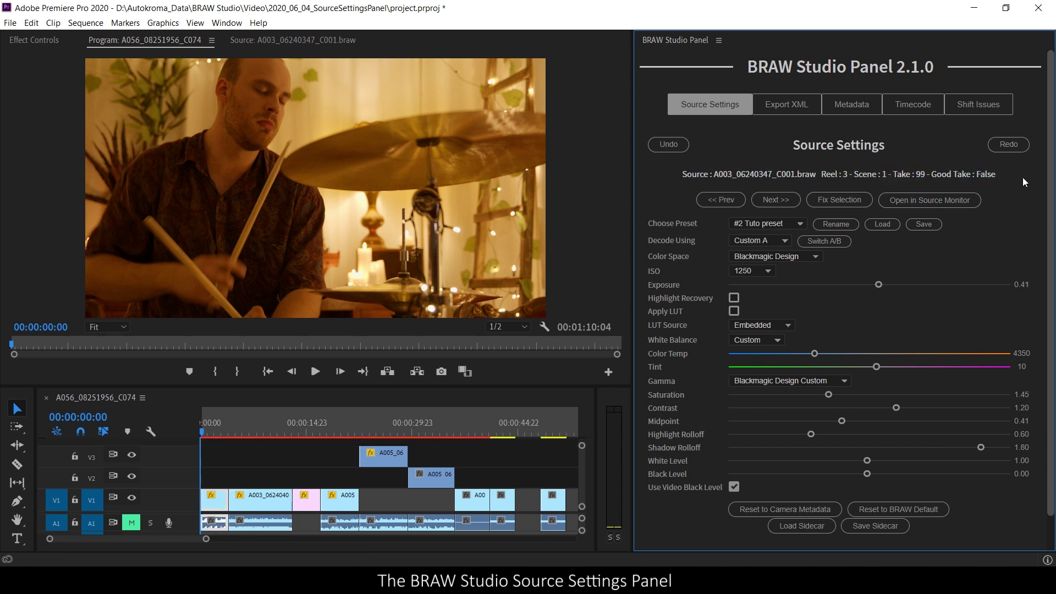
{"action": "left_click", "coordinate": [23, 44]}
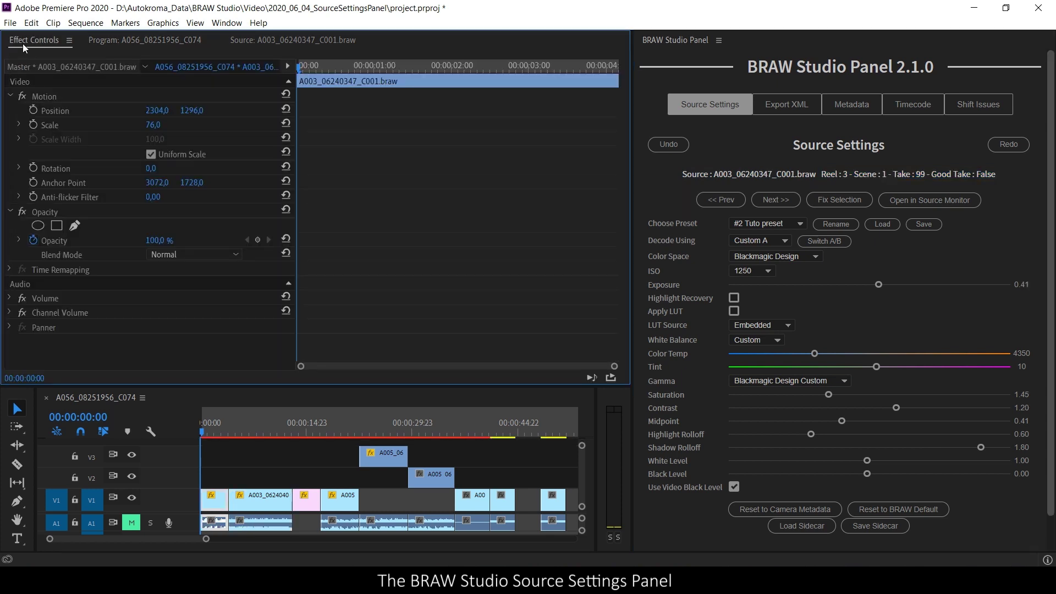
{"action": "left_click", "coordinate": [42, 66]}
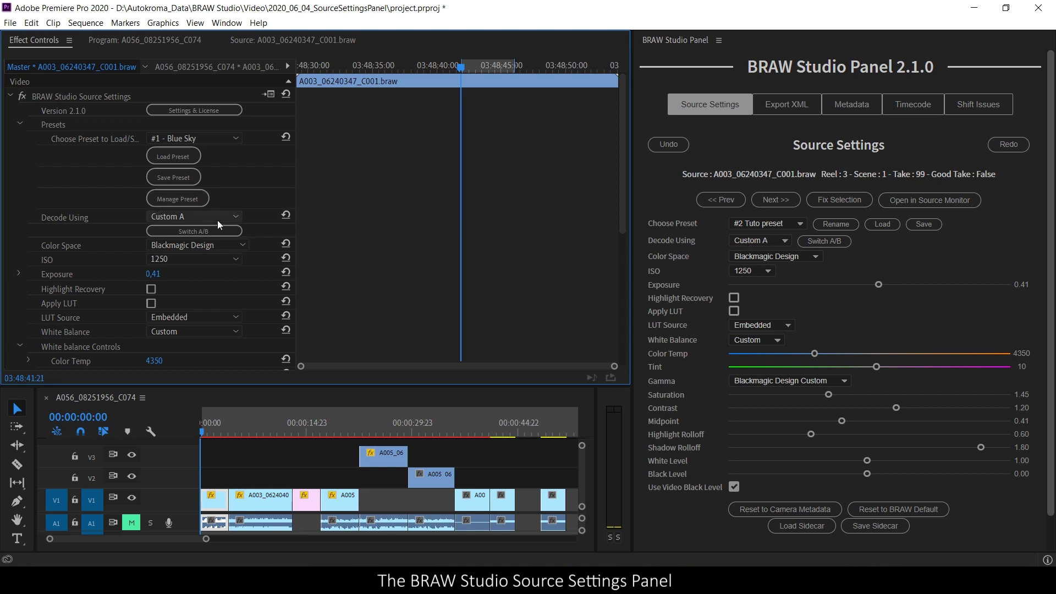
{"action": "left_click", "coordinate": [781, 242]}
{"action": "left_click", "coordinate": [781, 226]}
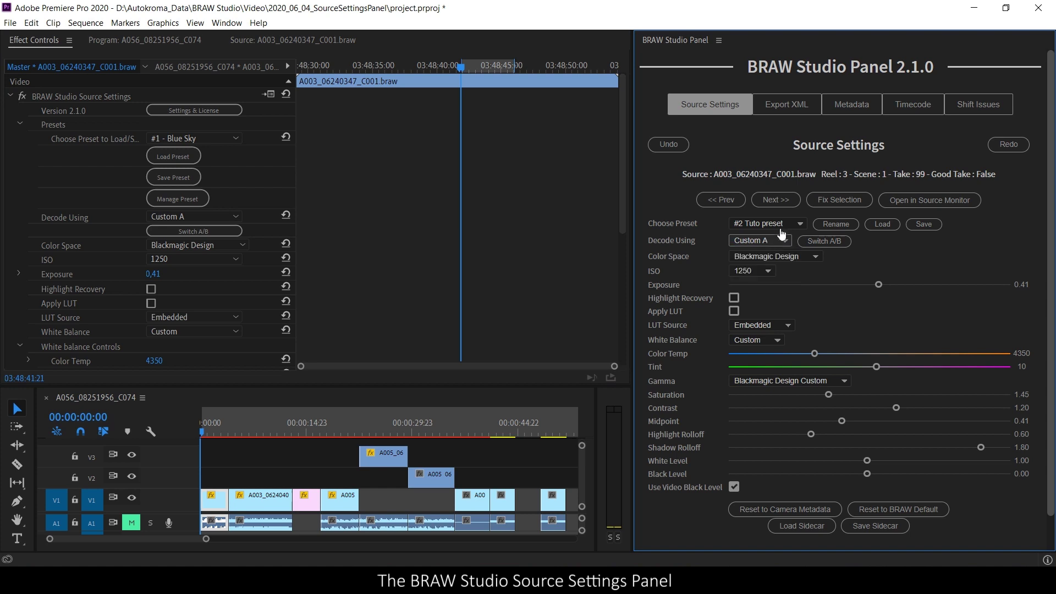
{"action": "left_click", "coordinate": [781, 224]}
{"action": "left_click", "coordinate": [778, 224]}
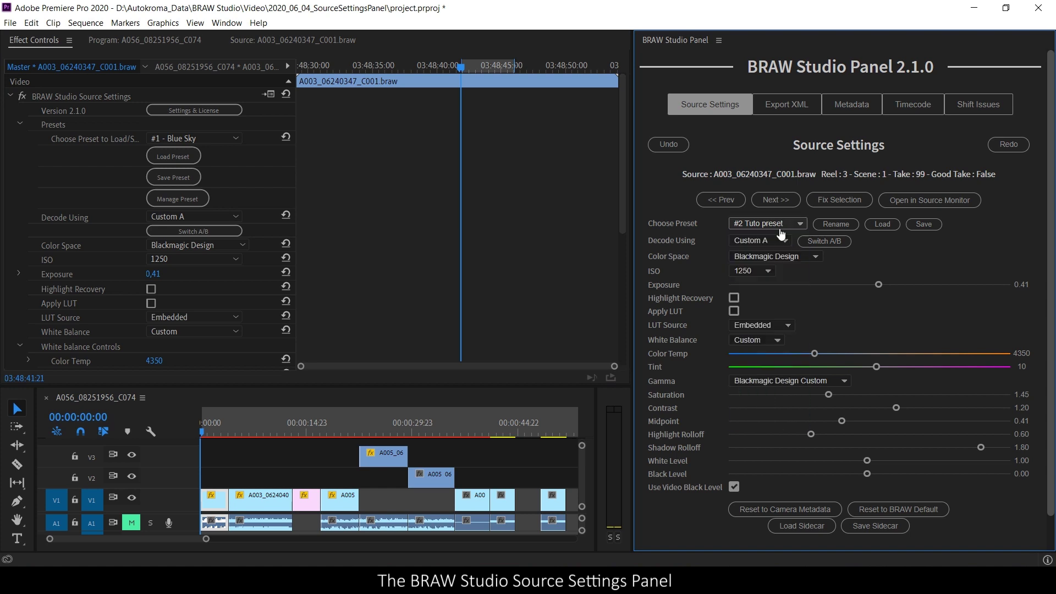
{"action": "left_click", "coordinate": [391, 151]}
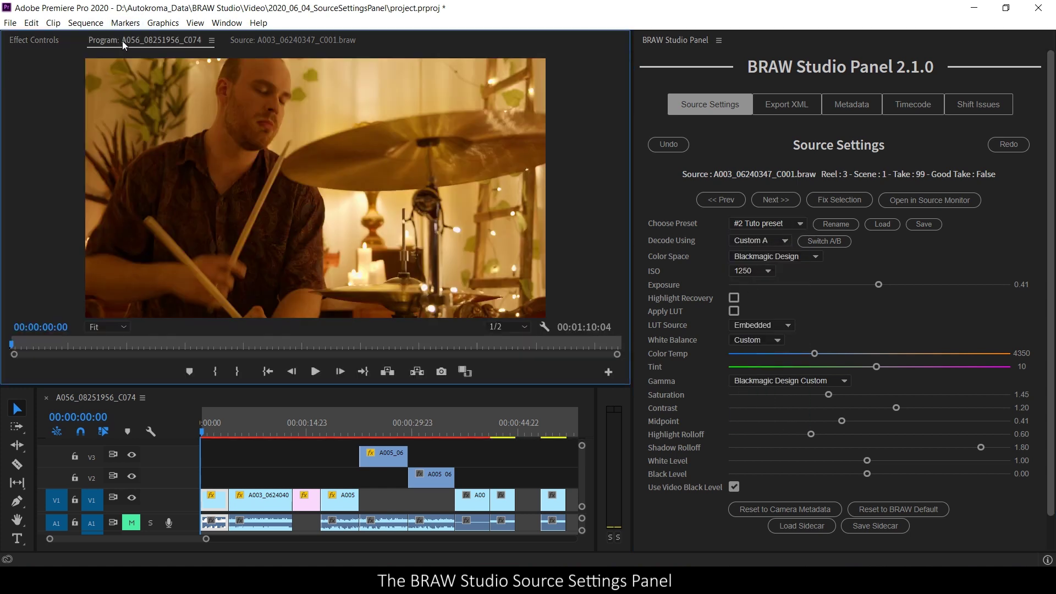
{"action": "left_click", "coordinate": [835, 201]}
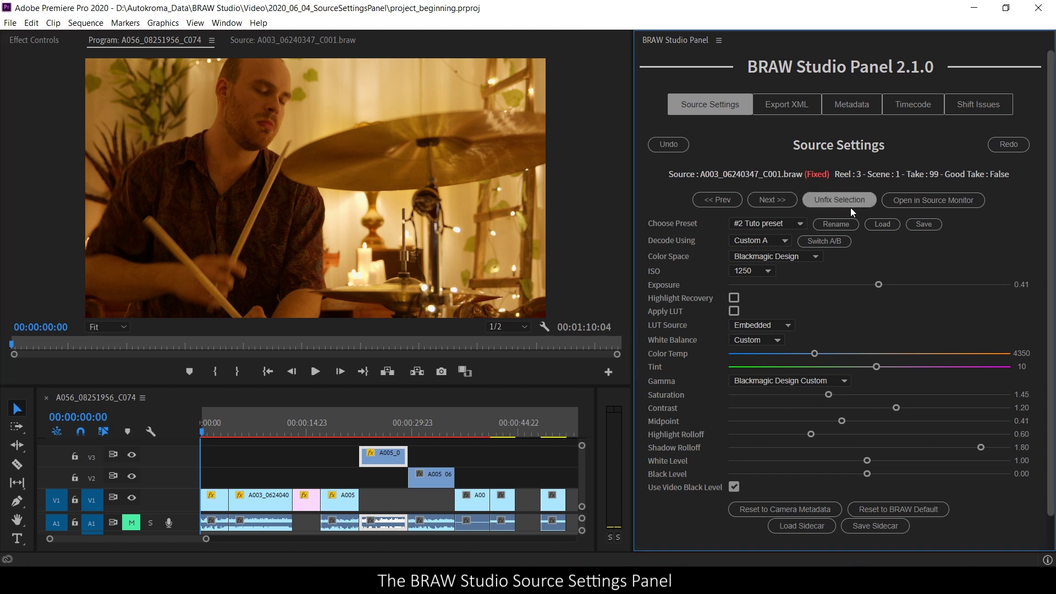
{"action": "left_click", "coordinate": [432, 480]}
{"action": "left_click", "coordinate": [463, 495]}
{"action": "left_click", "coordinate": [347, 501]}
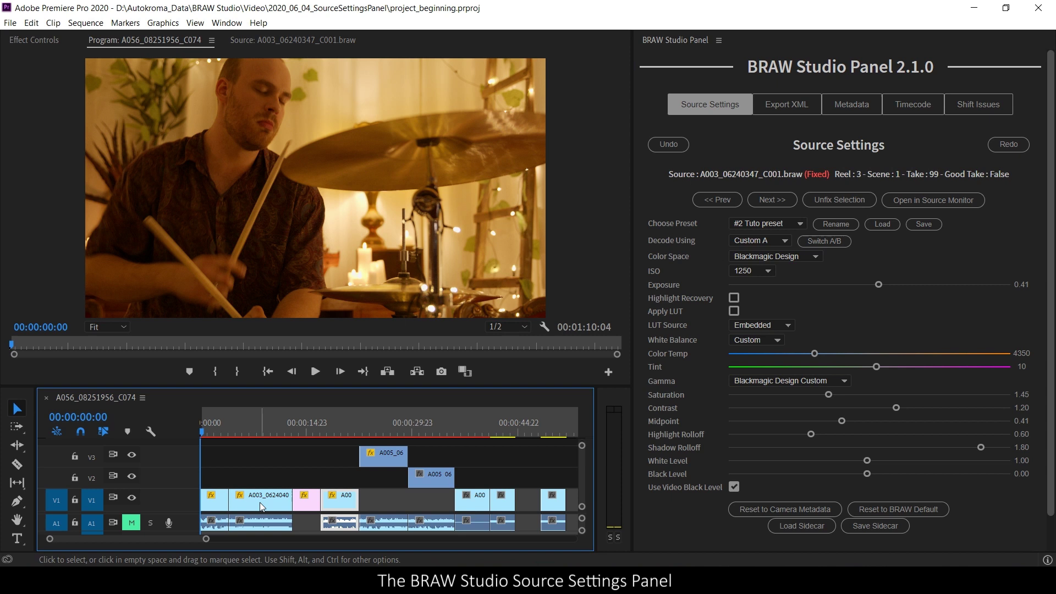
{"action": "left_click", "coordinate": [258, 499]}
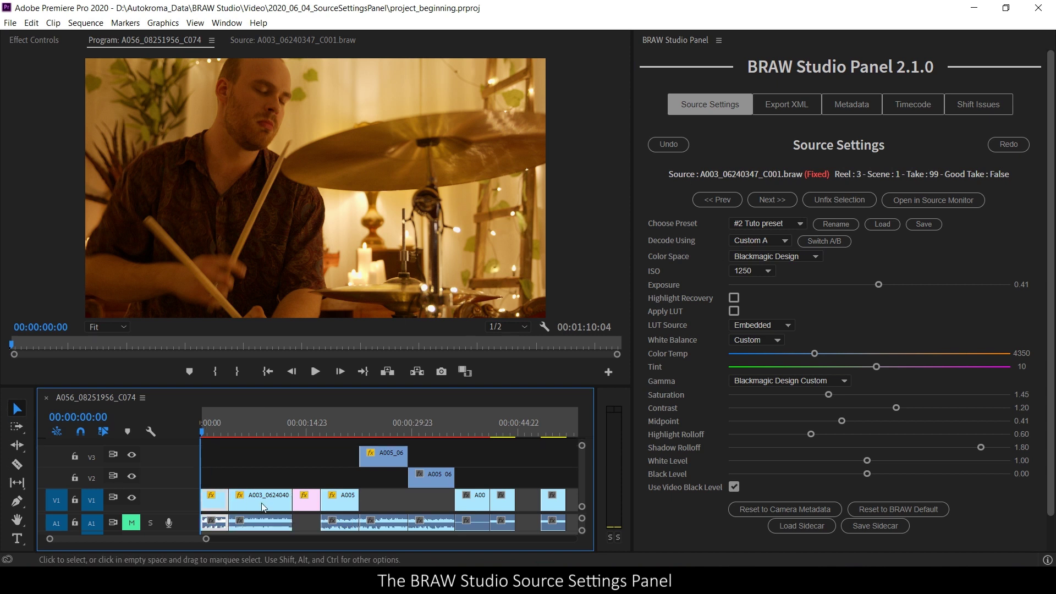
{"action": "left_click", "coordinate": [347, 501]}
{"action": "left_click", "coordinate": [389, 458]}
{"action": "left_click", "coordinate": [443, 480]}
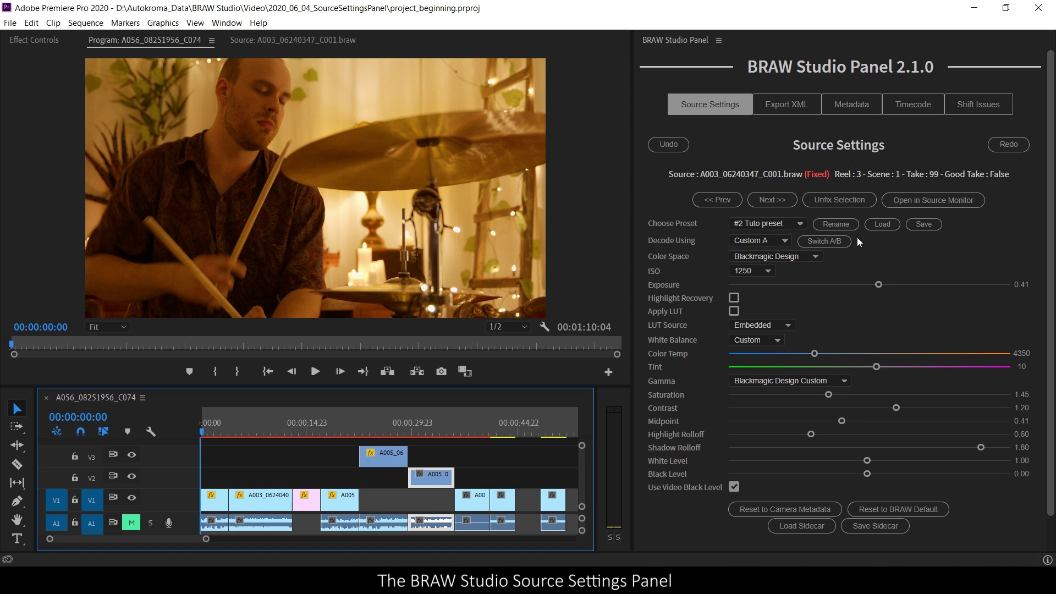
{"action": "left_click", "coordinate": [833, 201]}
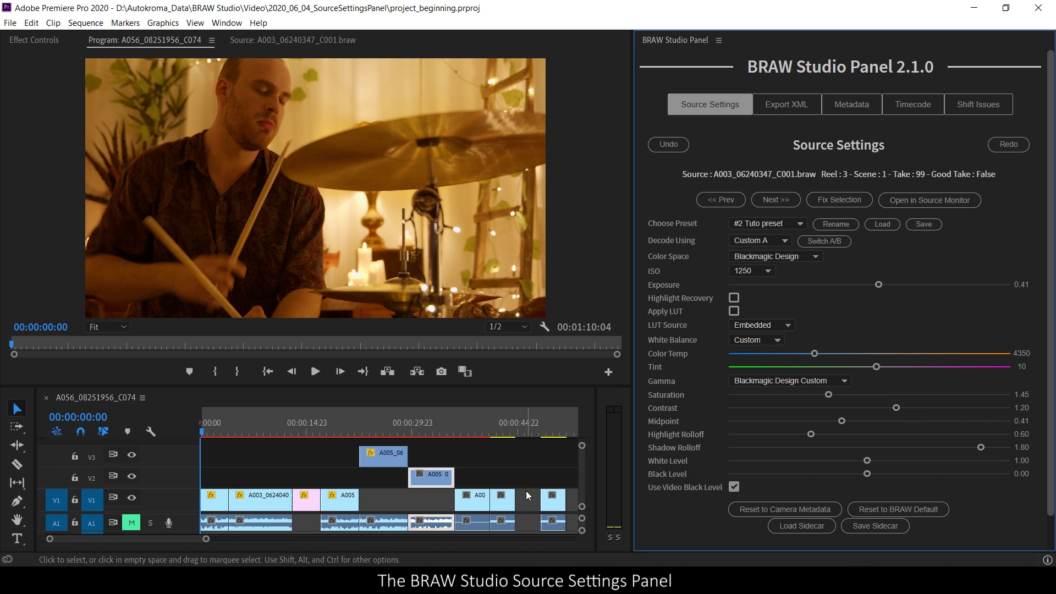
- Lower clip A056's exposure to -3.97, then move the playhead to 00:00:49:17
{"action": "left_click", "coordinate": [502, 434]}
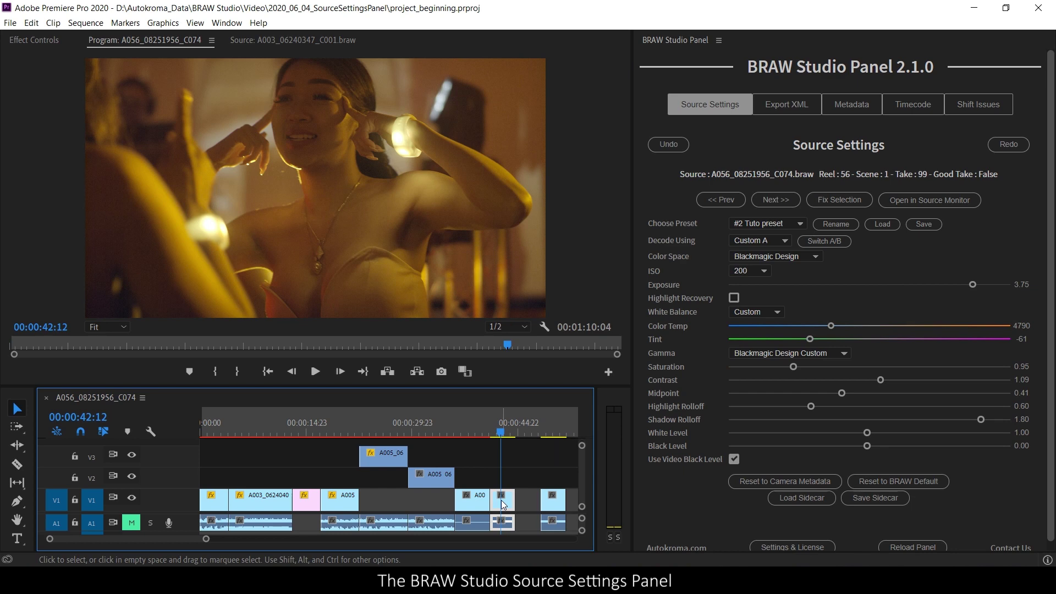
{"action": "left_click_drag", "start_coordinate": [972, 284], "coordinate": [760, 304]}
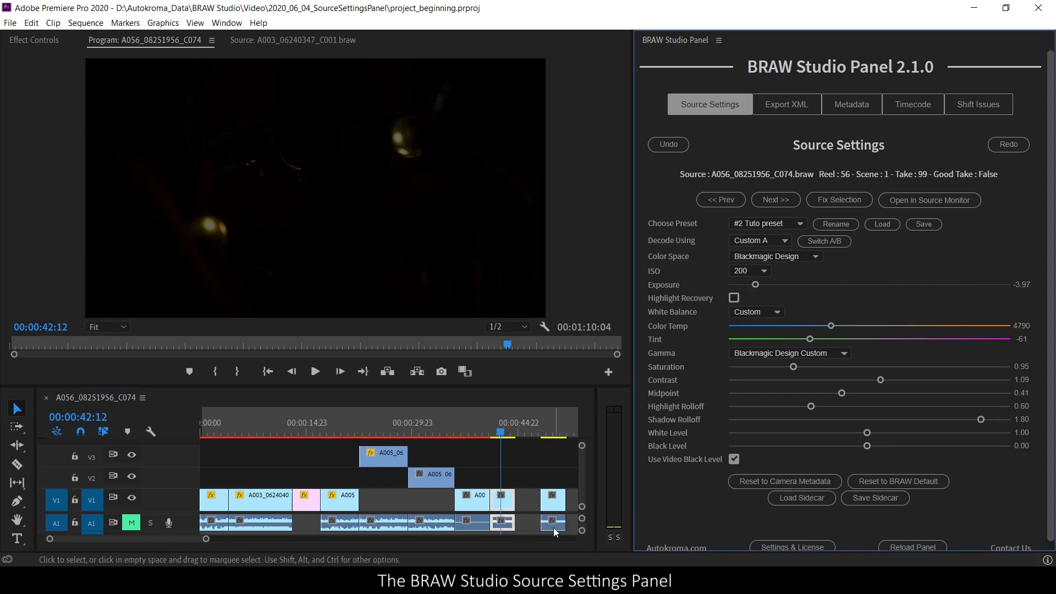
{"action": "left_click", "coordinate": [552, 424]}
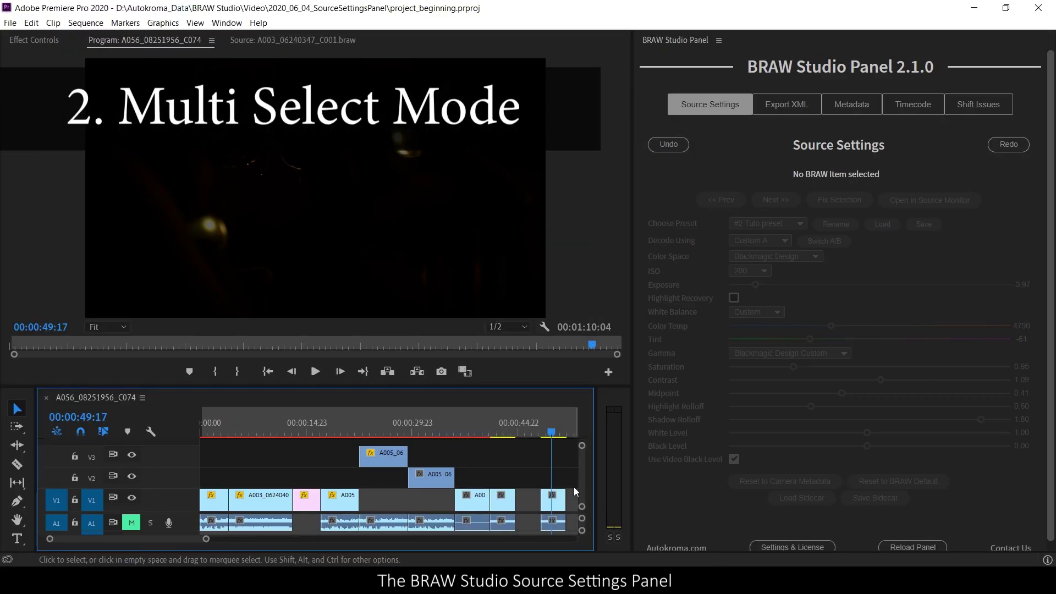
{"action": "left_click_drag", "start_coordinate": [576, 448], "coordinate": [226, 515]}
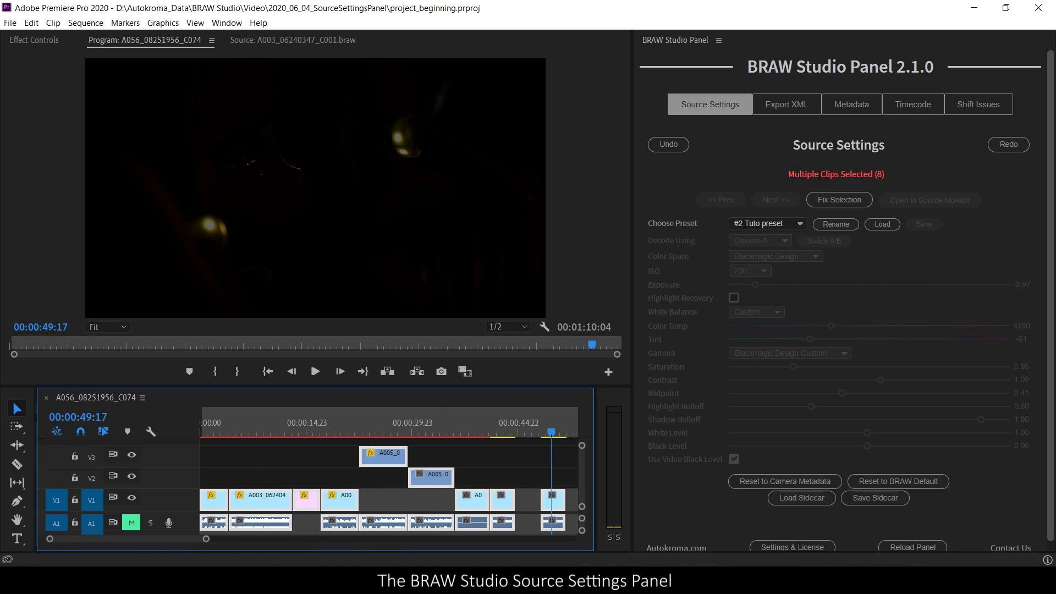
{"action": "double_click", "coordinate": [879, 174]}
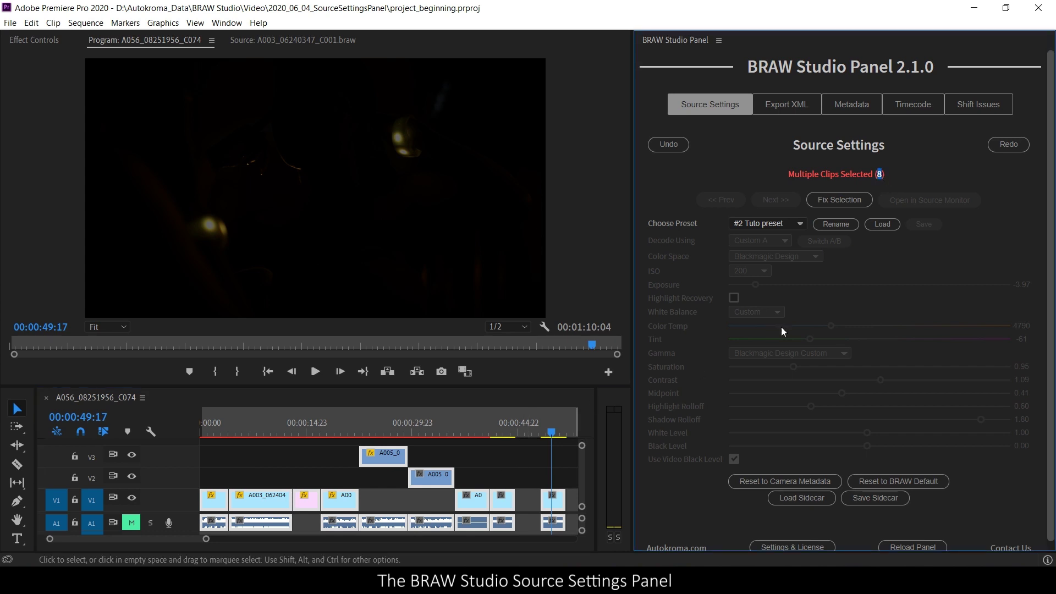
{"action": "left_click", "coordinate": [922, 279]}
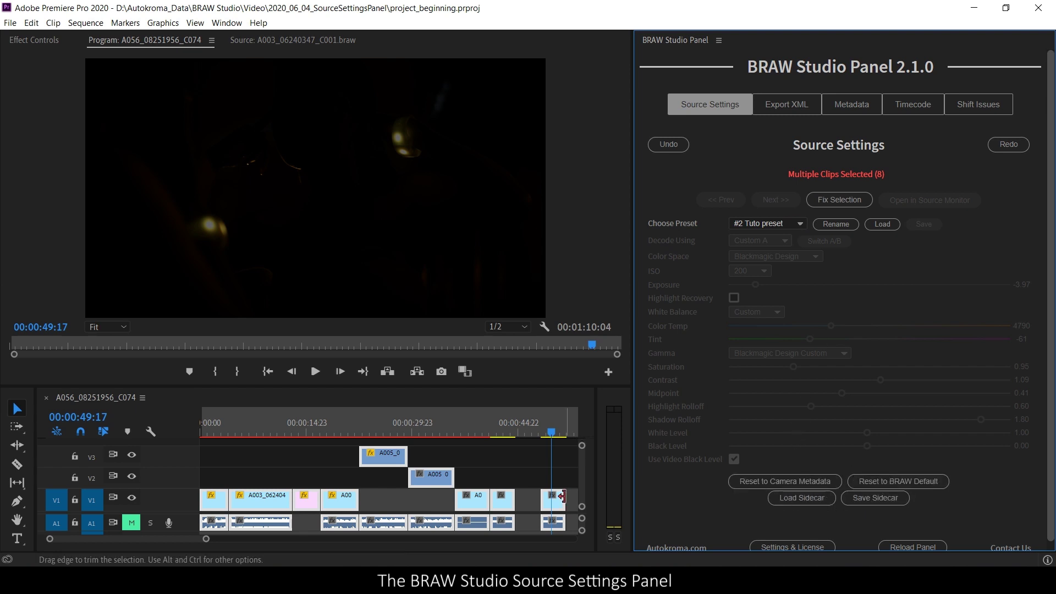
- Select the first clip and save its settings into the #2 Tuto preset
{"action": "left_click", "coordinate": [520, 477]}
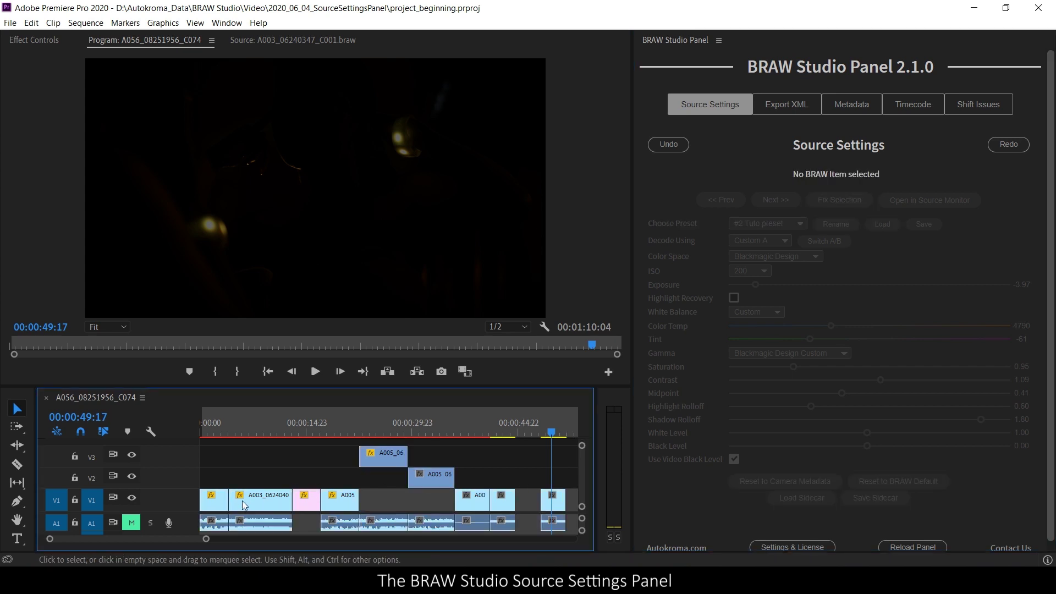
{"action": "left_click", "coordinate": [204, 435]}
{"action": "left_click_drag", "start_coordinate": [205, 435], "coordinate": [203, 434]}
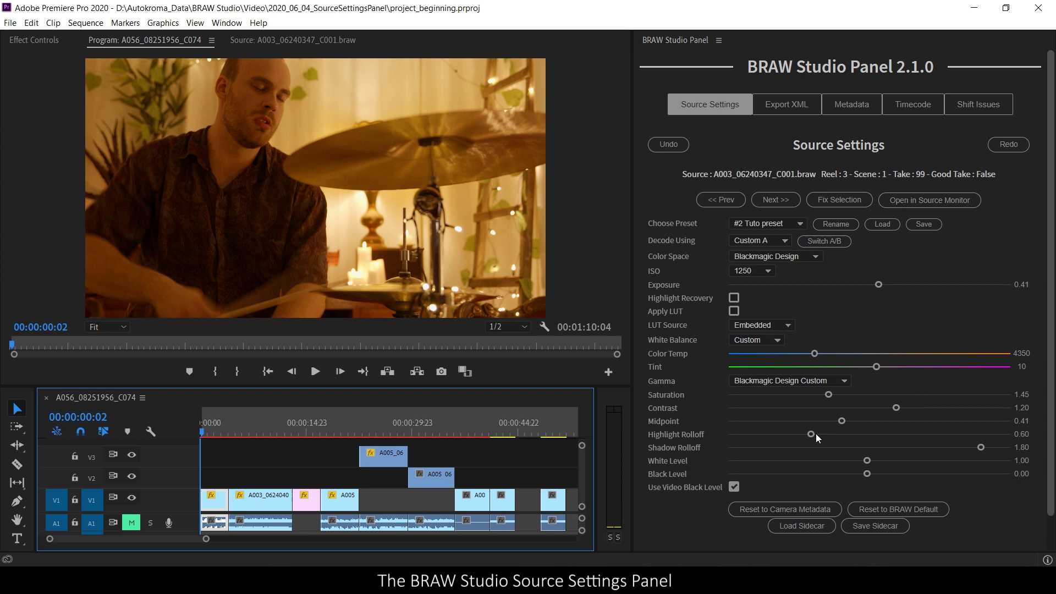
{"action": "left_click", "coordinate": [925, 224]}
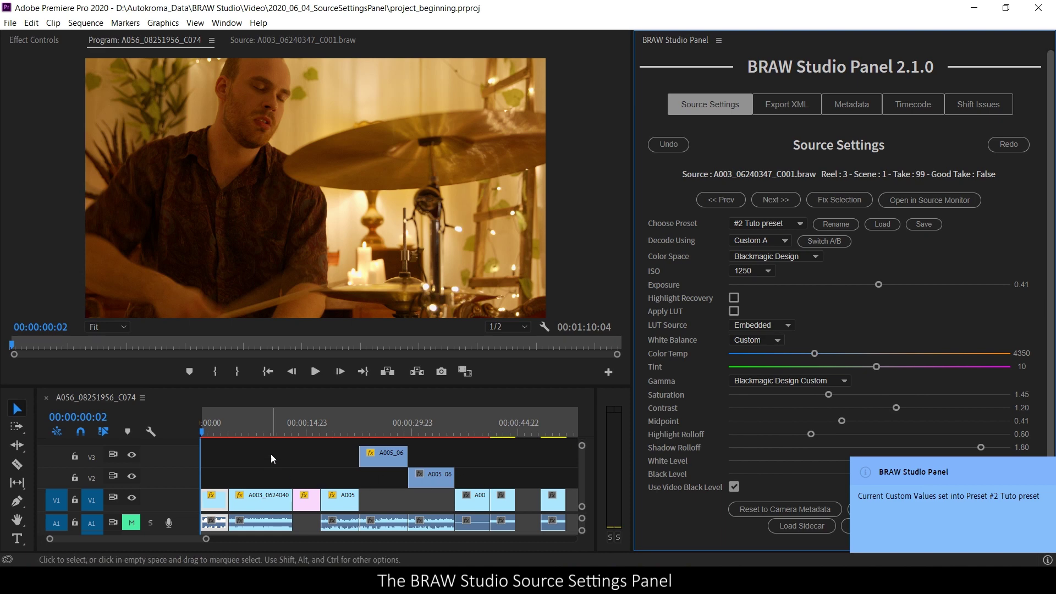
- Select six clips across the V2 and V3 tracks
{"action": "left_click", "coordinate": [256, 424]}
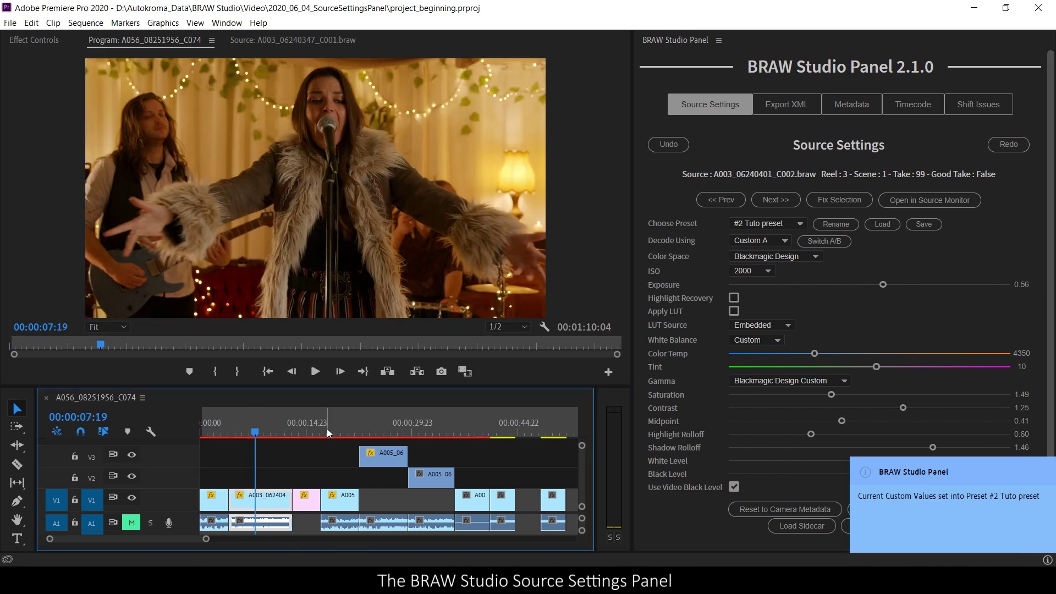
{"action": "left_click", "coordinate": [326, 428]}
{"action": "left_click", "coordinate": [381, 421]}
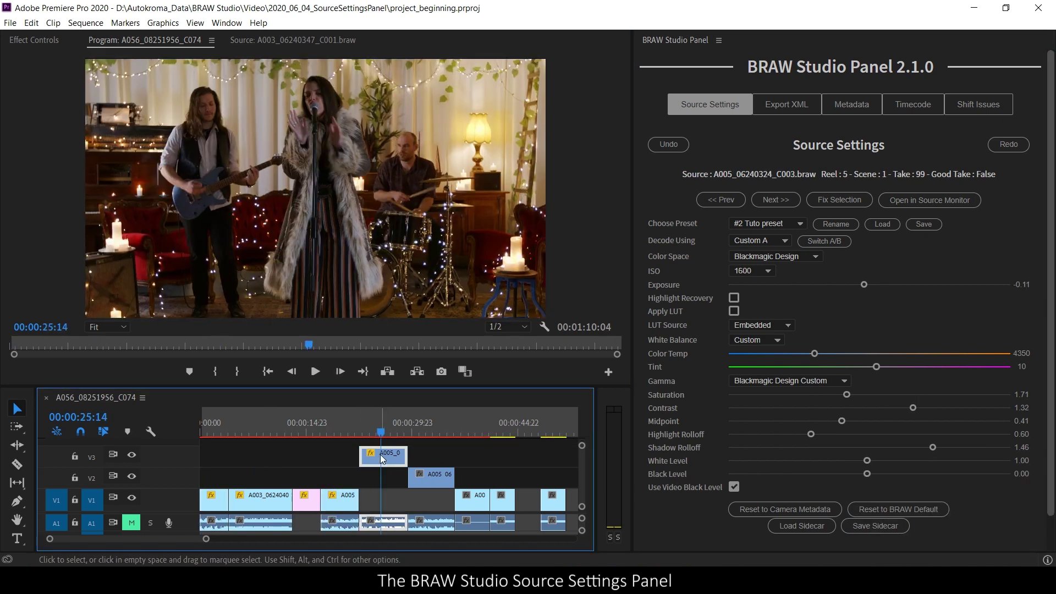
{"action": "left_click", "coordinate": [431, 434]}
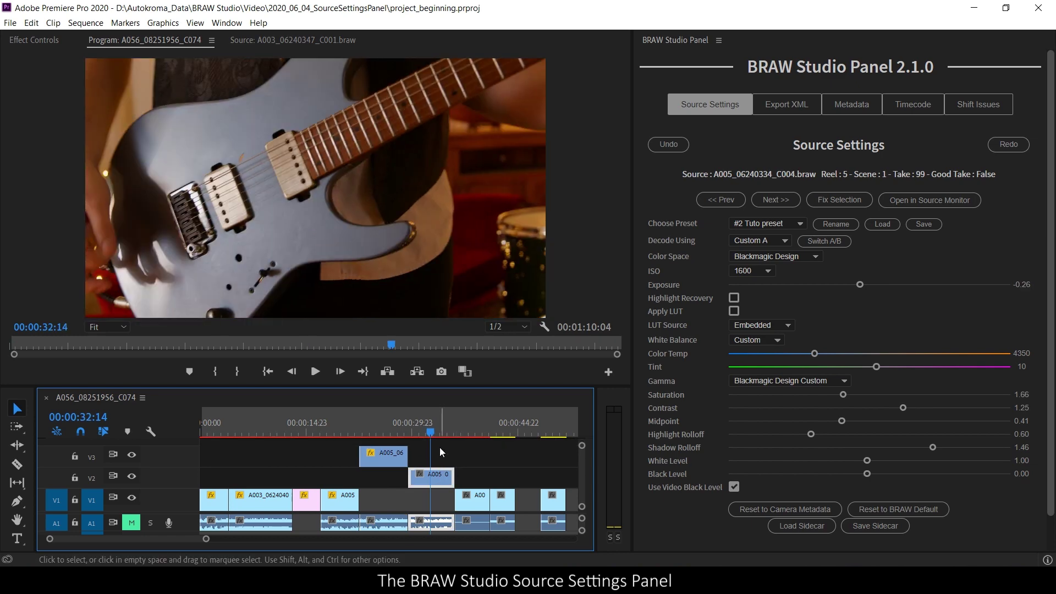
{"action": "left_click_drag", "start_coordinate": [441, 439], "coordinate": [214, 528]}
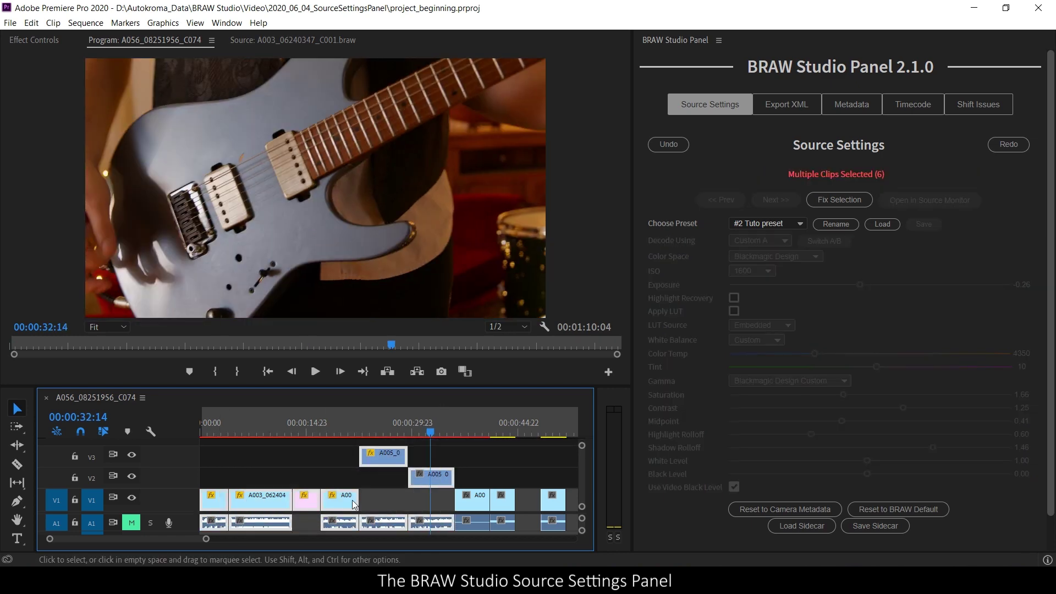
- Load #2 Tuto onto the six clips; confirm A003_06240401_C002 shows exposure 0.41, temperature 4350
{"action": "left_click", "coordinate": [882, 223]}
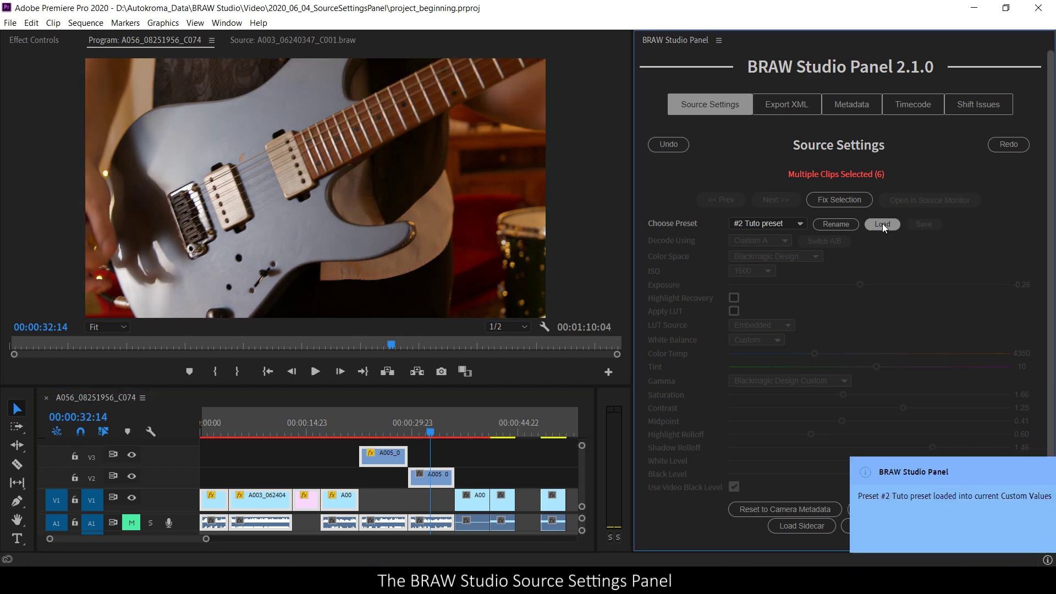
{"action": "left_click_drag", "start_coordinate": [394, 431], "coordinate": [343, 431]}
{"action": "left_click", "coordinate": [384, 454]}
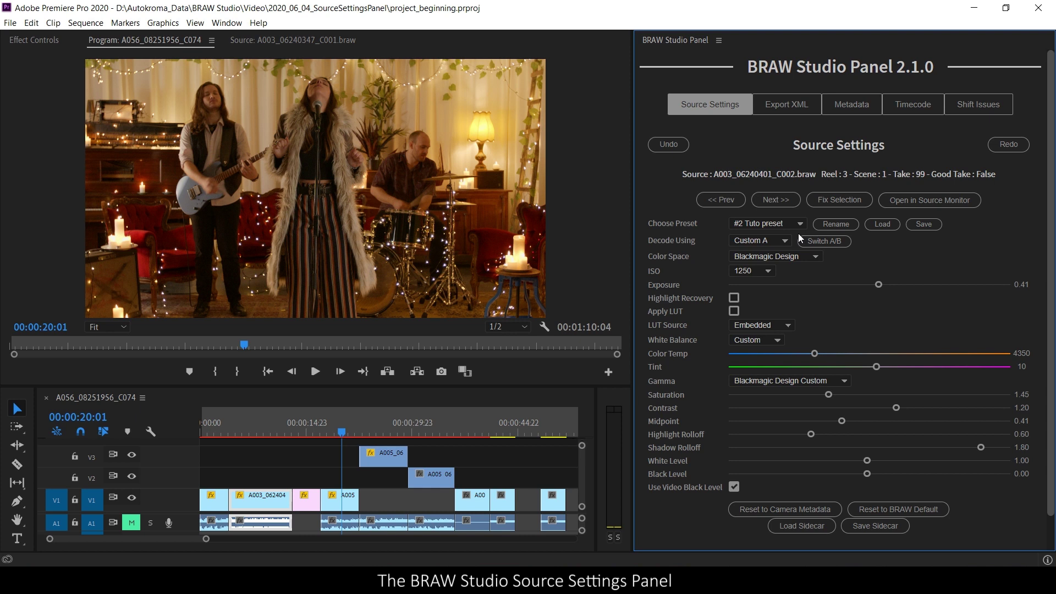
- Step forward through the timeline's BRAW clips one by one with Next >>
{"action": "left_click", "coordinate": [557, 459]}
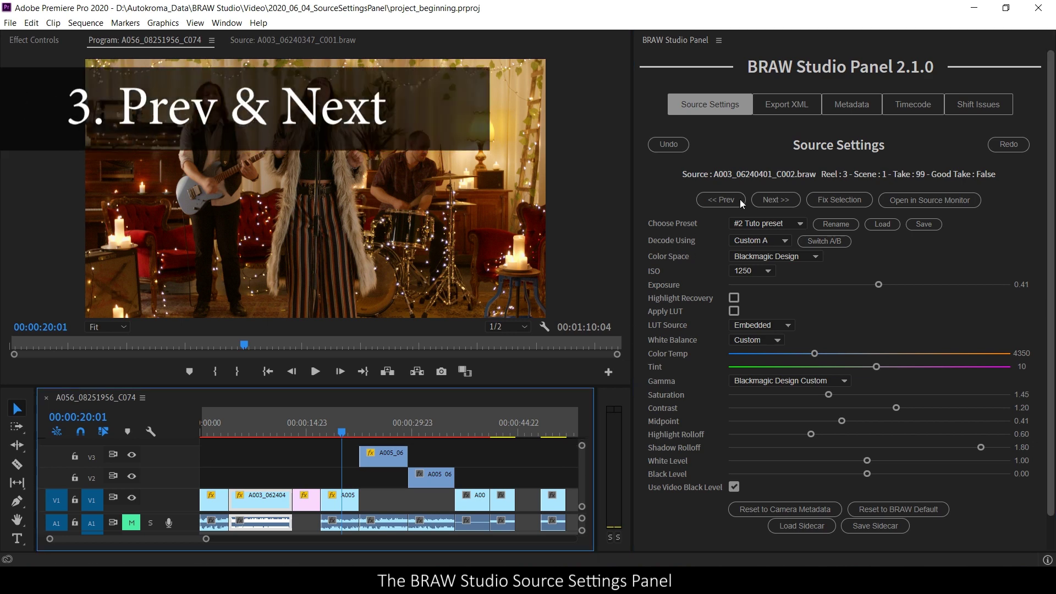
{"action": "left_click", "coordinate": [775, 205]}
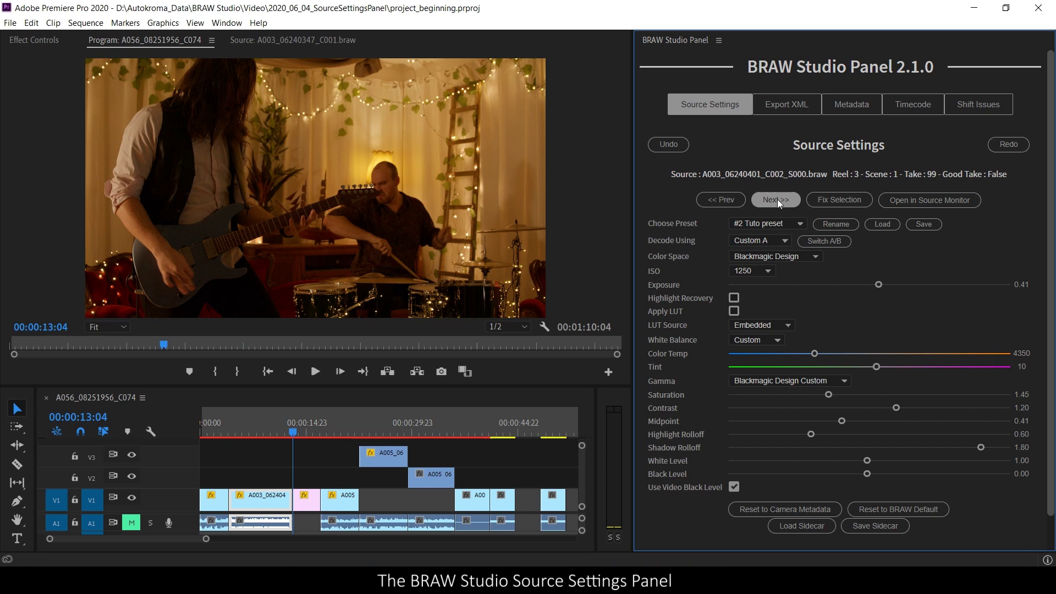
{"action": "left_click", "coordinate": [777, 199]}
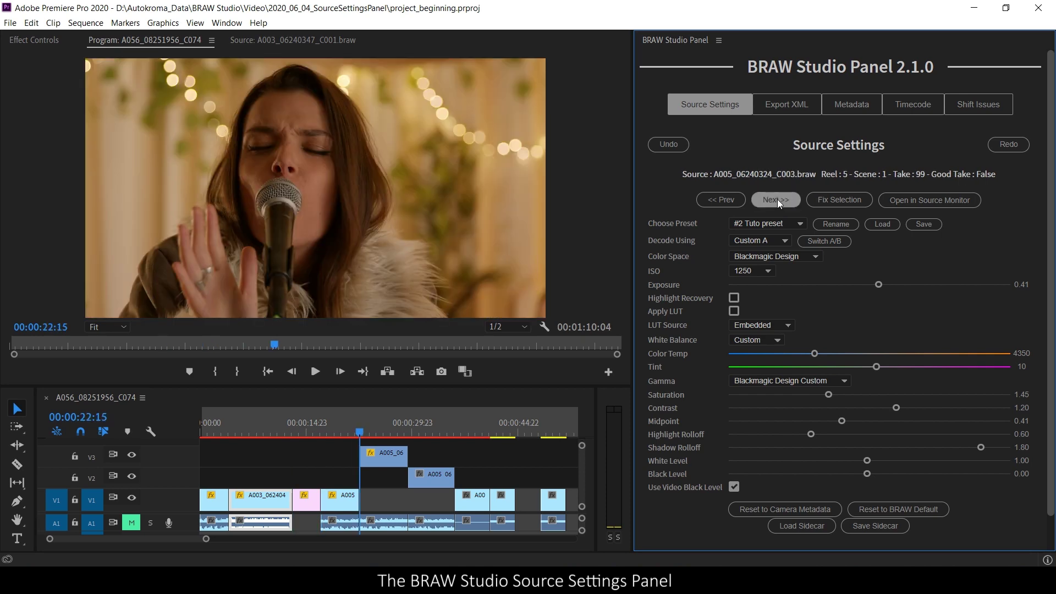
{"action": "left_click", "coordinate": [777, 199]}
{"action": "left_click", "coordinate": [777, 199]}
{"action": "left_click", "coordinate": [777, 199]}
{"action": "left_click", "coordinate": [777, 199]}
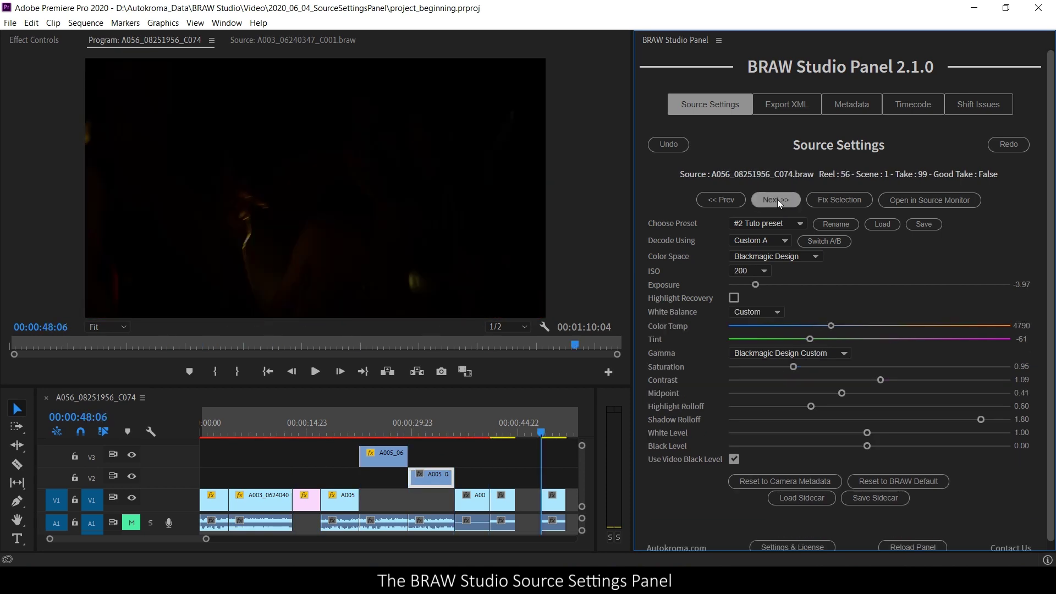
{"action": "left_click", "coordinate": [777, 199]}
{"action": "left_click", "coordinate": [781, 200]}
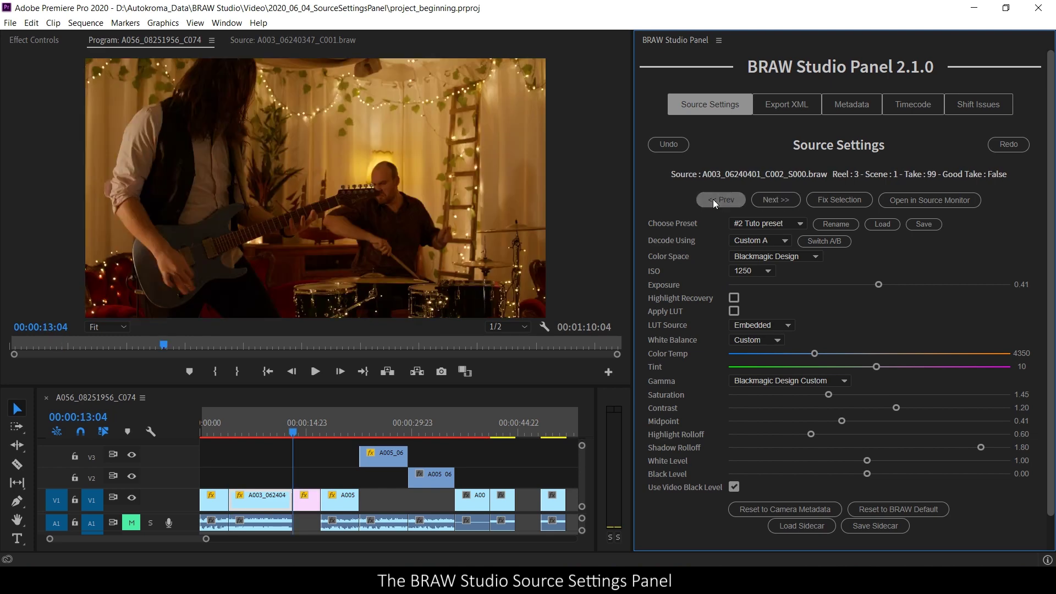
- Move back and forth between clips, finishing on singer clip A005_06240324_C003
{"action": "left_click", "coordinate": [713, 199]}
{"action": "left_click", "coordinate": [773, 199]}
{"action": "left_click", "coordinate": [727, 205]}
{"action": "left_click", "coordinate": [777, 203]}
{"action": "left_click", "coordinate": [777, 203]}
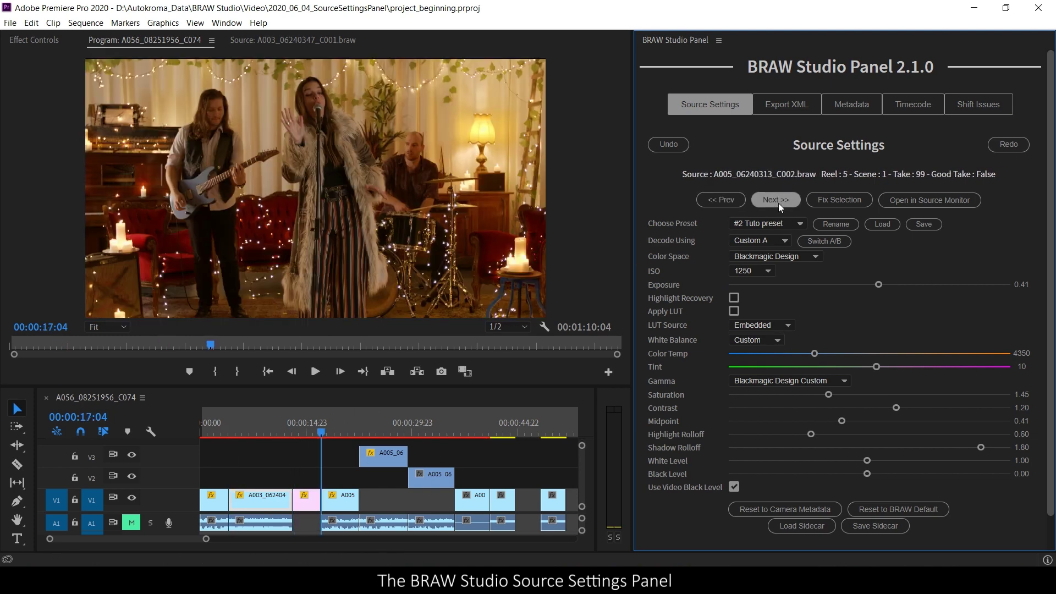
{"action": "left_click", "coordinate": [779, 203]}
{"action": "left_click", "coordinate": [778, 202]}
{"action": "left_click", "coordinate": [780, 203]}
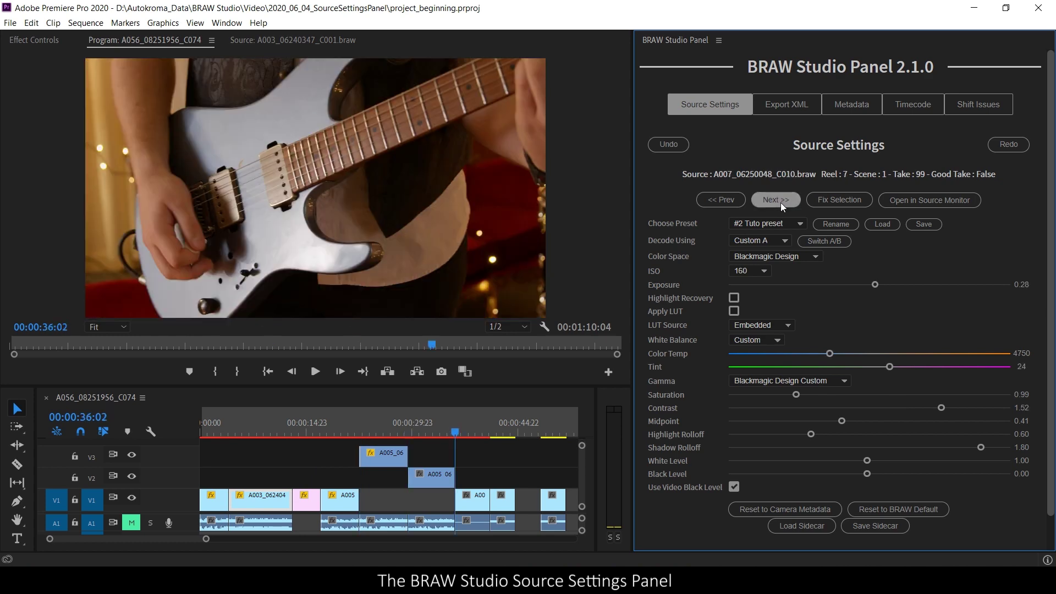
{"action": "left_click", "coordinate": [724, 203]}
{"action": "left_click", "coordinate": [724, 203]}
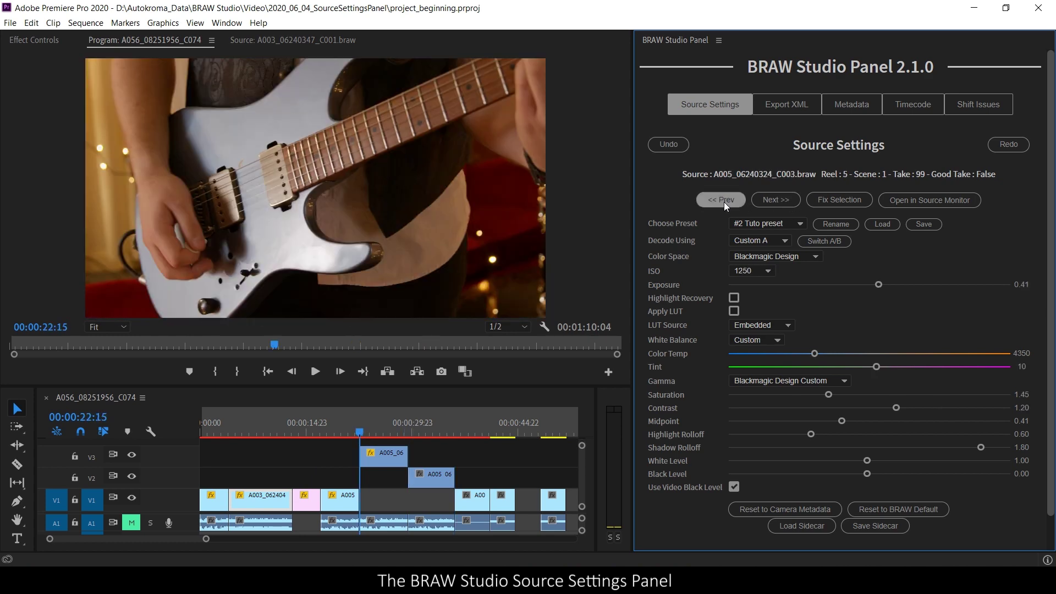
{"action": "left_click", "coordinate": [767, 198]}
{"action": "left_click", "coordinate": [769, 198]}
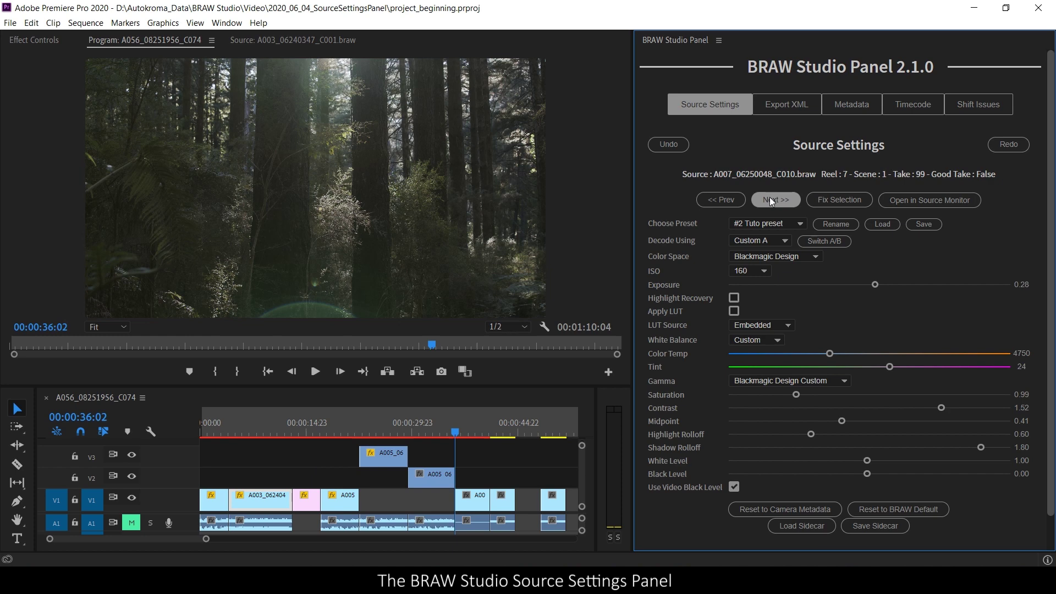
{"action": "left_click", "coordinate": [730, 199]}
{"action": "left_click", "coordinate": [731, 199]}
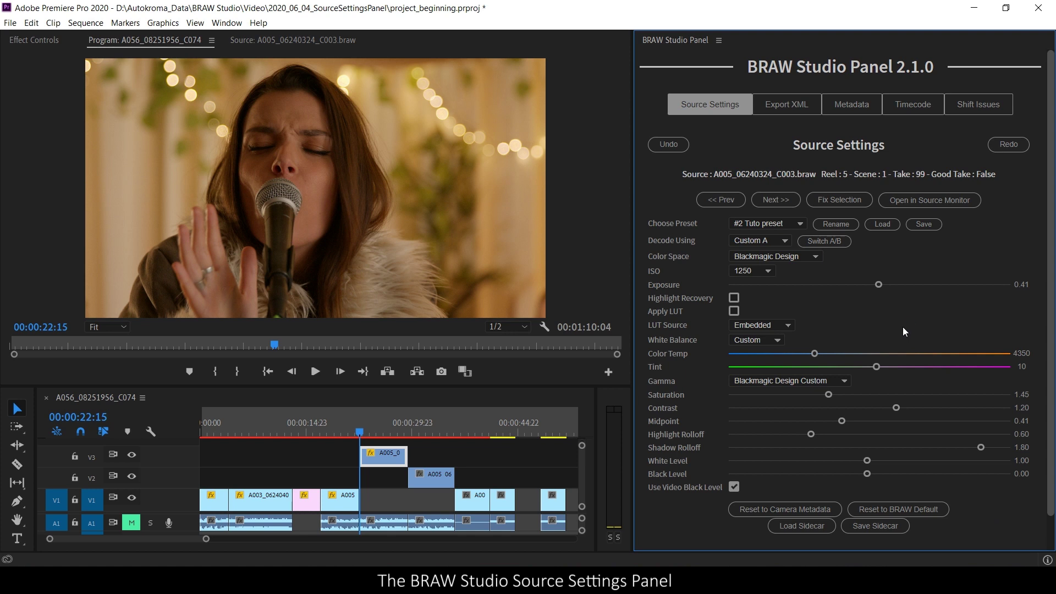
- Set clip A005_06240324_C003's gamma to Blackmagic Design Video, then save with Ctrl+S
{"action": "scroll", "coordinate": [902, 327], "scroll_direction": "down", "scroll_amount": 1}
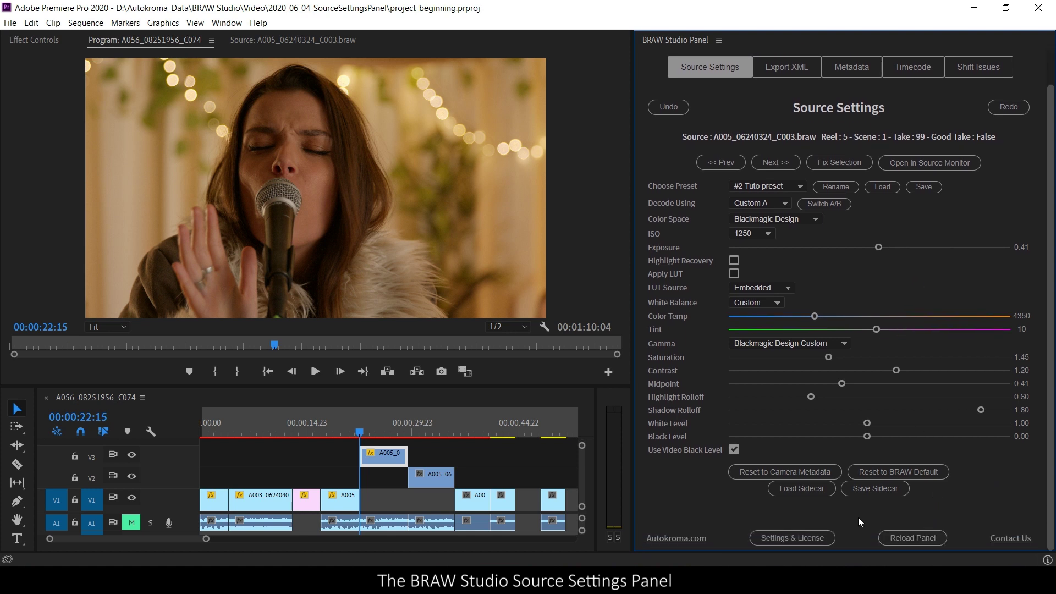
{"action": "left_click", "coordinate": [833, 344]}
{"action": "left_click", "coordinate": [834, 365]}
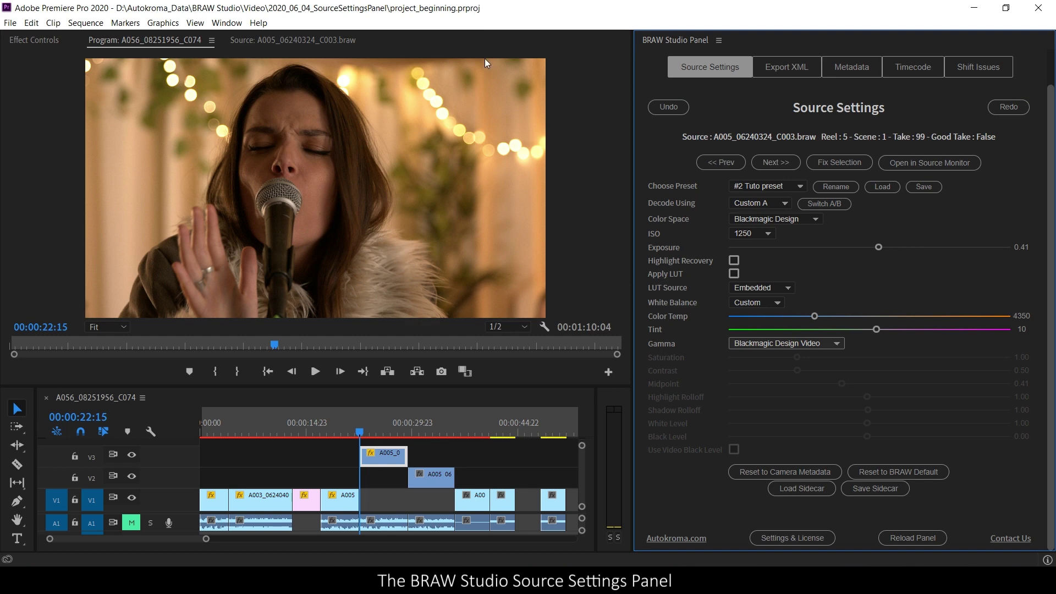
{"action": "left_click", "coordinate": [598, 180]}
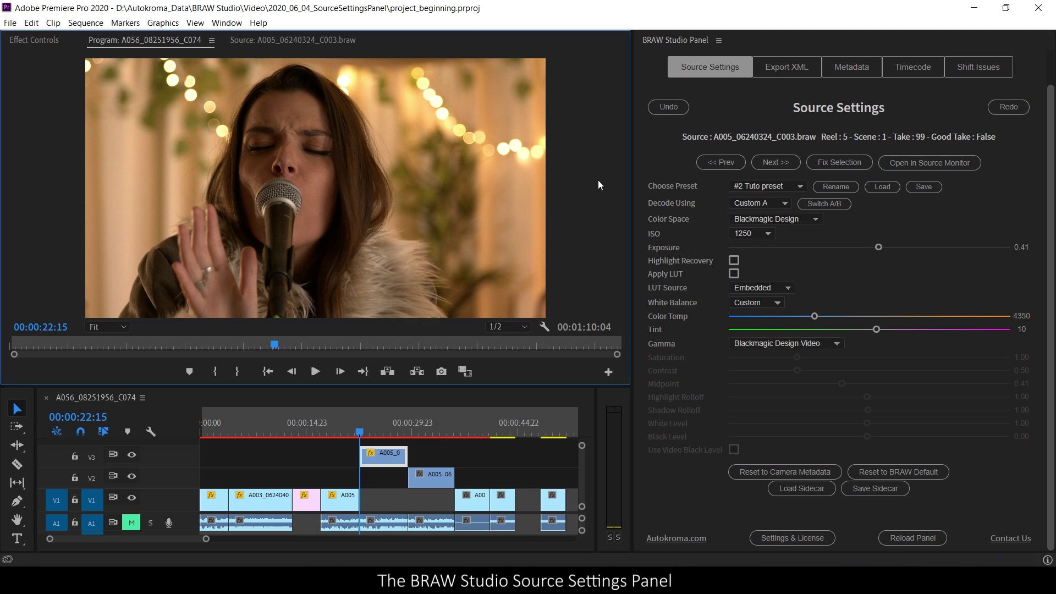
{"action": "key", "text": "ctrl+s"}
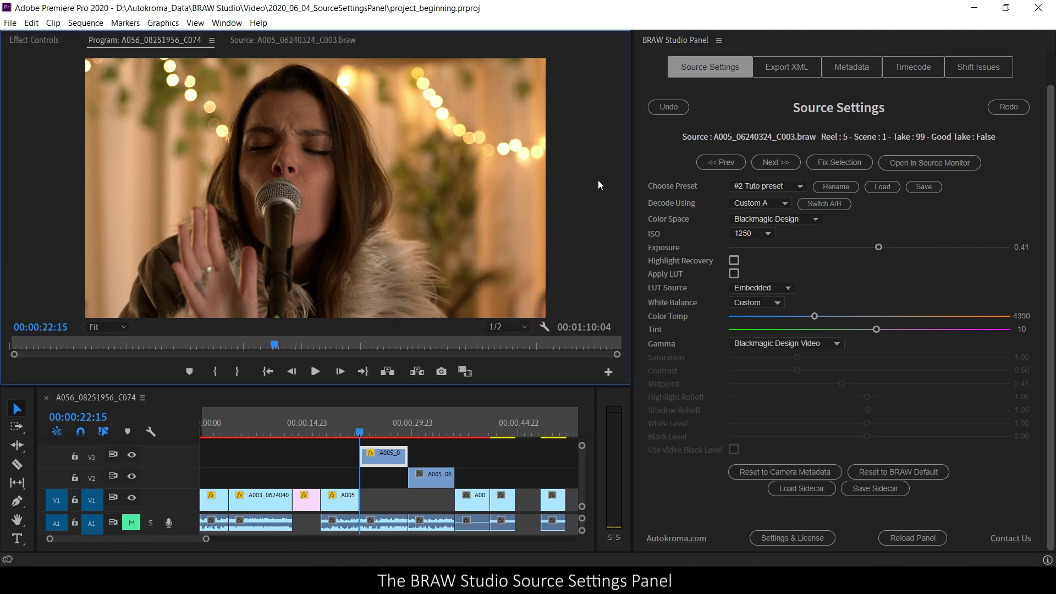